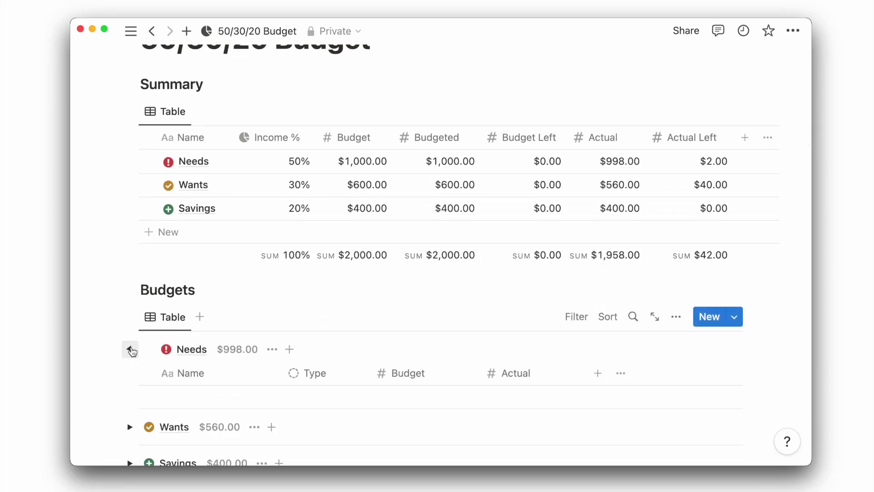
Step: Scroll through the finished budget example and expand its Wants and Savings groups
{"action": "scroll", "coordinate": [131, 349], "scroll_direction": "down", "scroll_amount": 3}
{"action": "scroll", "coordinate": [131, 347], "scroll_direction": "down", "scroll_amount": 4}
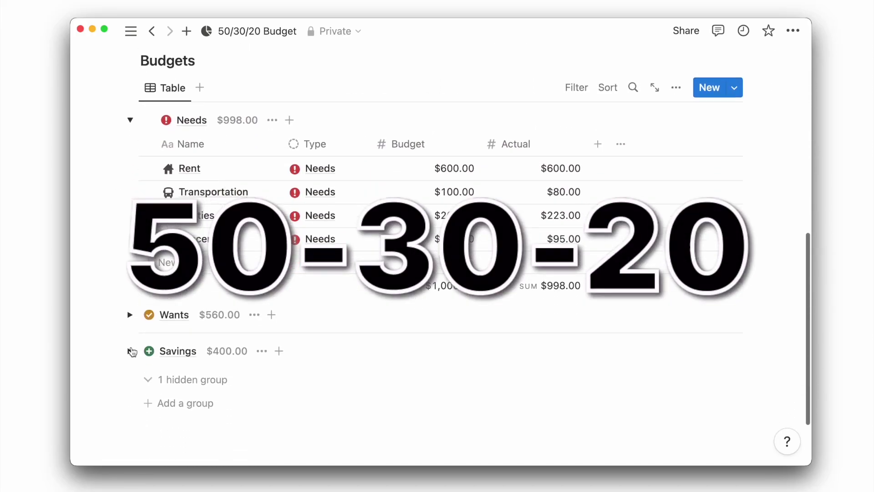
{"action": "left_click", "coordinate": [130, 314]}
{"action": "scroll", "coordinate": [127, 319], "scroll_direction": "down", "scroll_amount": 5}
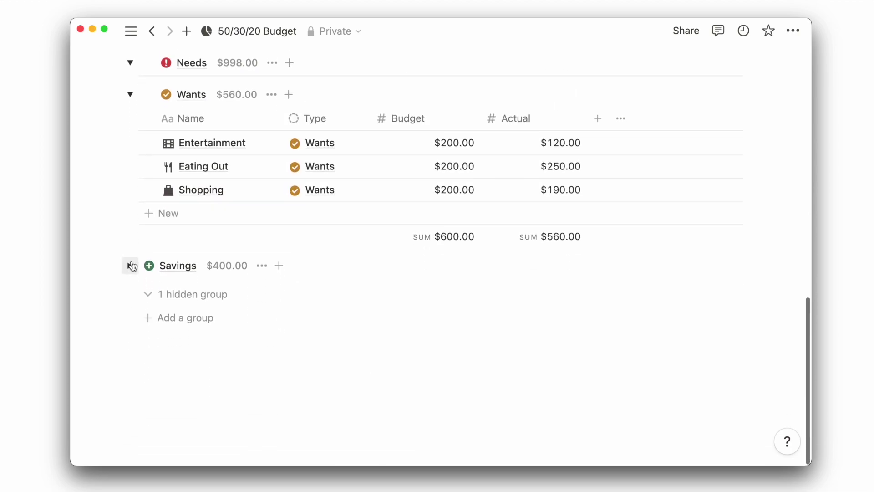
{"action": "left_click", "coordinate": [131, 266]}
{"action": "scroll", "coordinate": [131, 264], "scroll_direction": "up", "scroll_amount": 10}
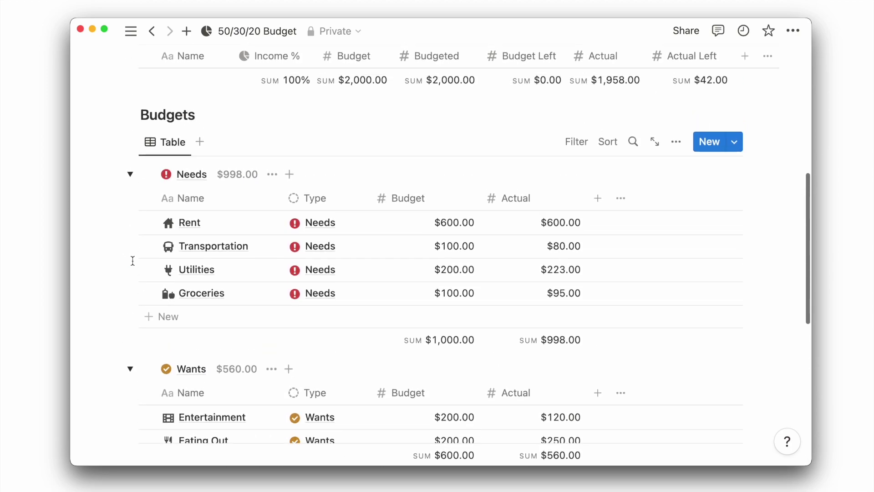
{"action": "scroll", "coordinate": [132, 260], "scroll_direction": "up", "scroll_amount": 3}
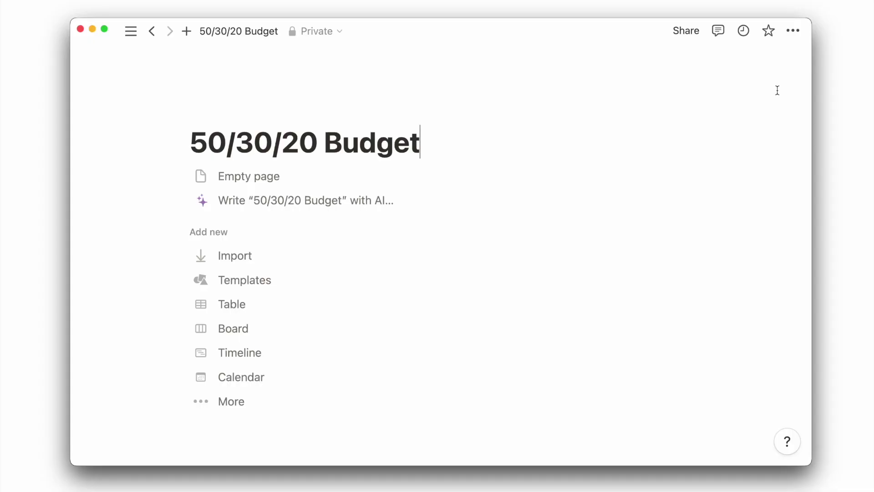
Step: Make the page full width and start it as an empty page
{"action": "left_click", "coordinate": [795, 33]}
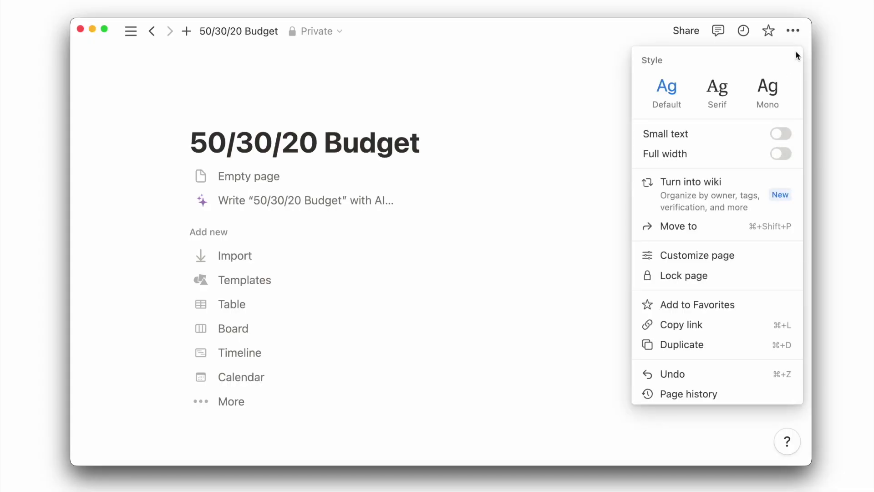
{"action": "left_click", "coordinate": [783, 155]}
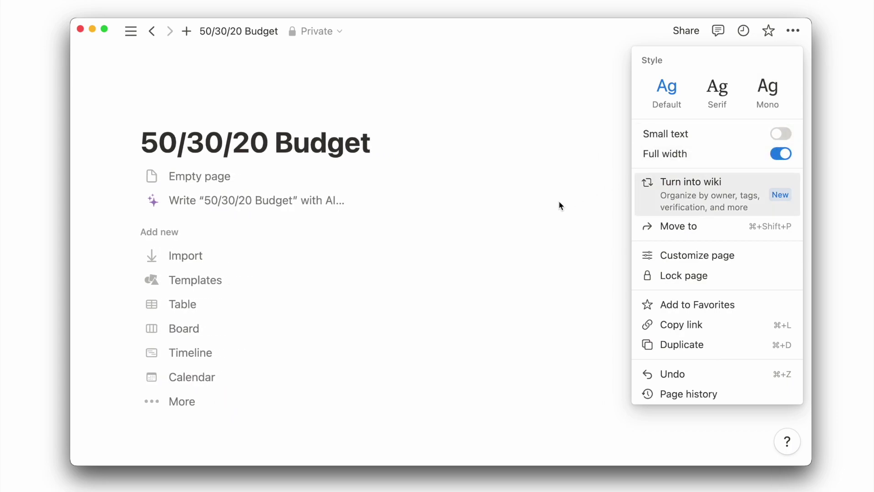
{"action": "left_click", "coordinate": [523, 214]}
{"action": "left_click", "coordinate": [435, 177]}
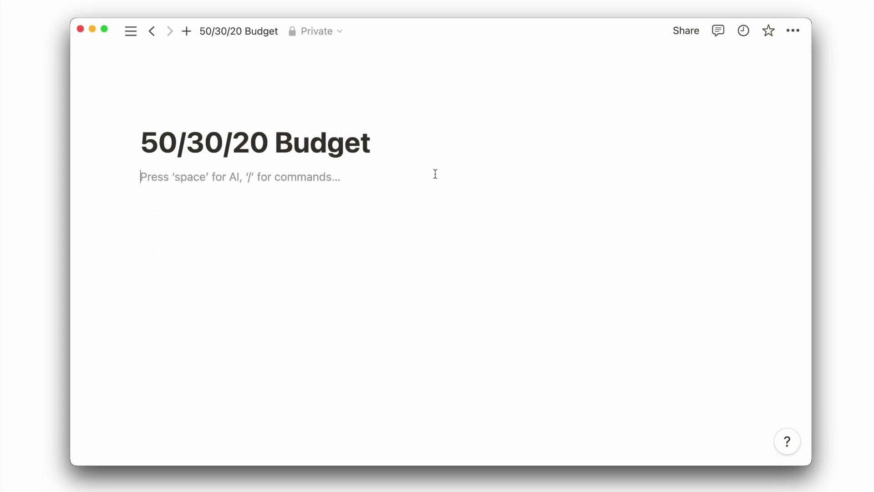
Step: Insert a new table database named Categories using /table
{"action": "type", "text": "/table"}
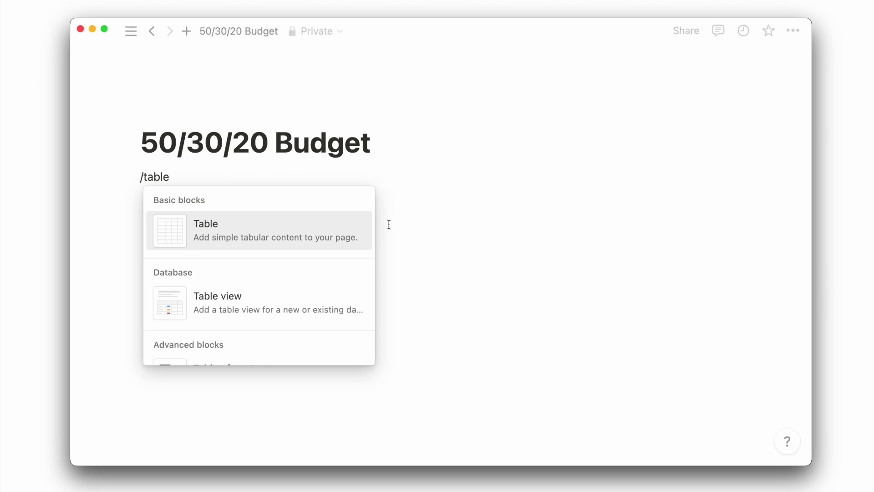
{"action": "left_click", "coordinate": [335, 306]}
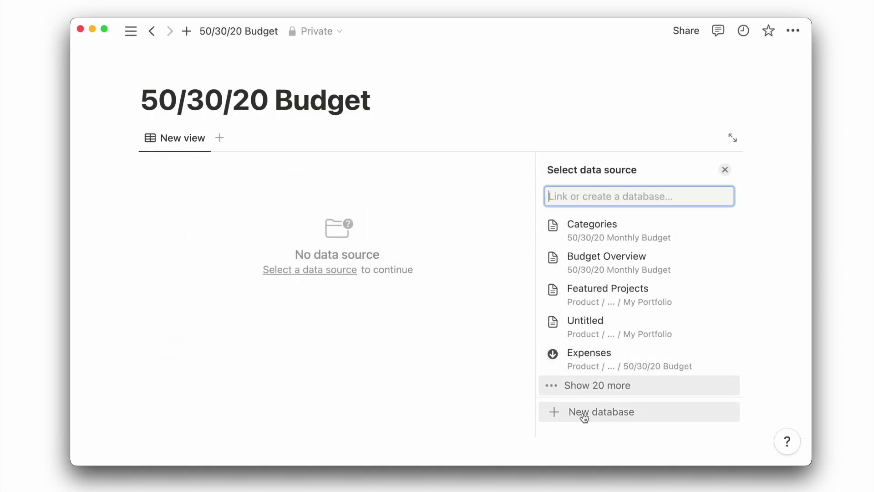
{"action": "left_click", "coordinate": [584, 423]}
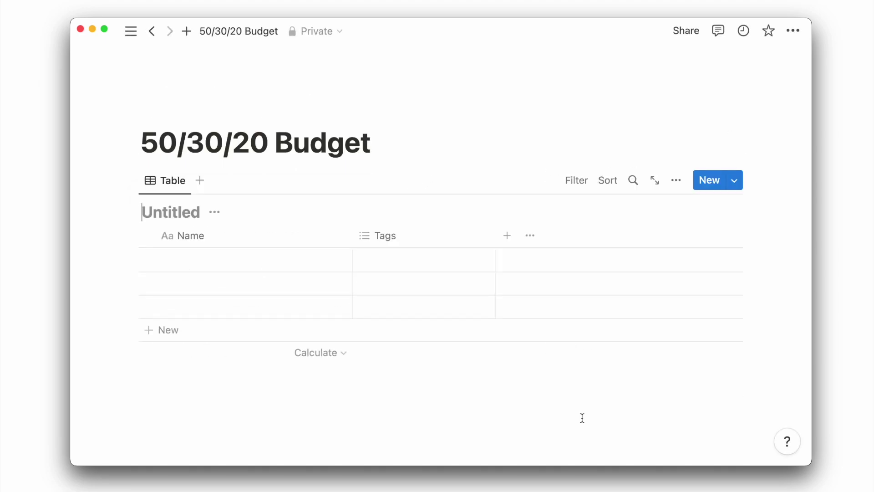
{"action": "type", "text": "Categorie"}
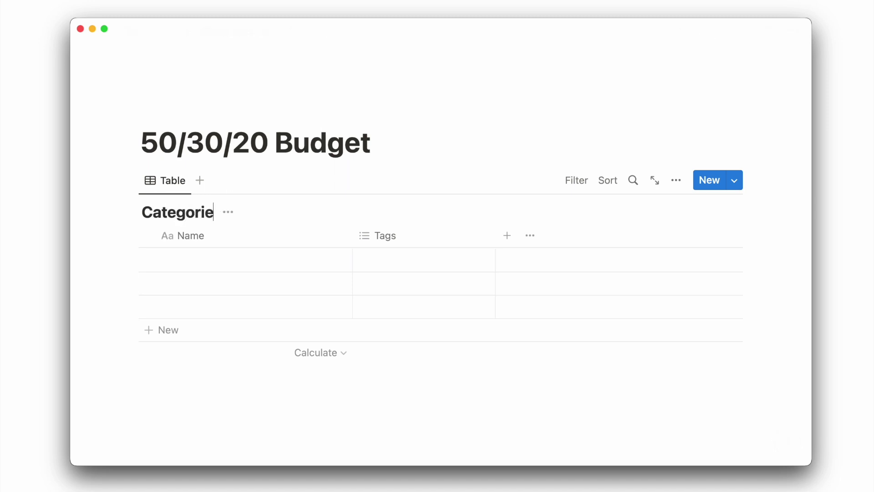
{"action": "type", "text": "s"}
Step: Hide the Categories title and vertical lines, and delete the Tags property
{"action": "left_click", "coordinate": [676, 180]}
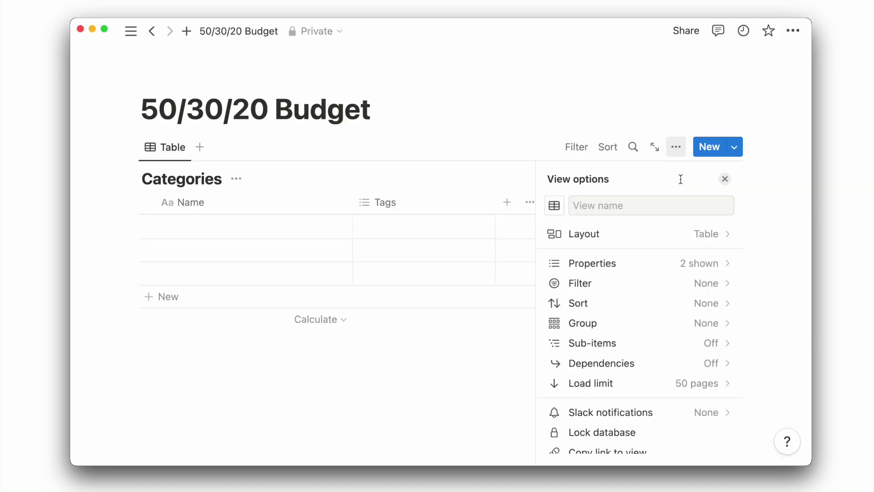
{"action": "left_click", "coordinate": [665, 233]}
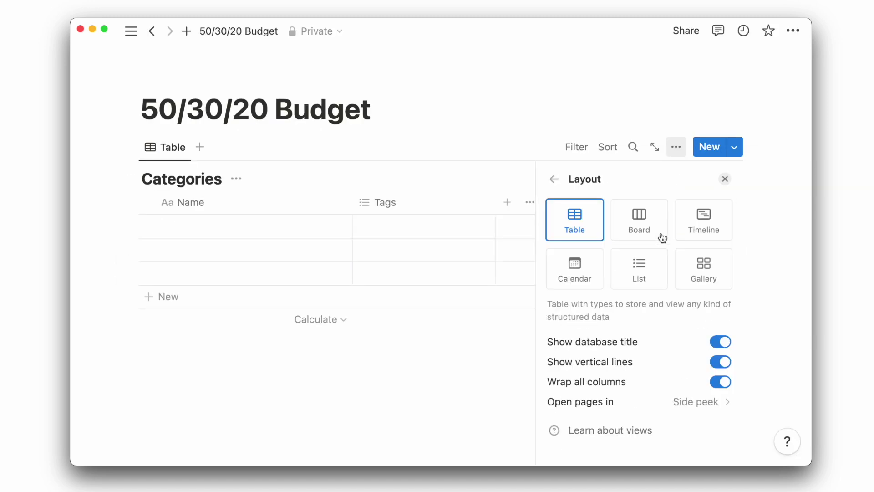
{"action": "left_click", "coordinate": [719, 348]}
{"action": "left_click", "coordinate": [722, 363]}
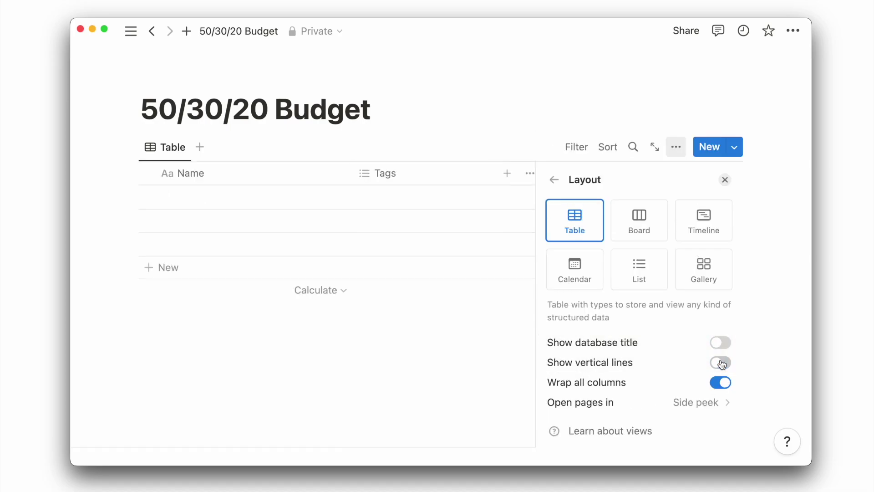
{"action": "left_click", "coordinate": [725, 180]}
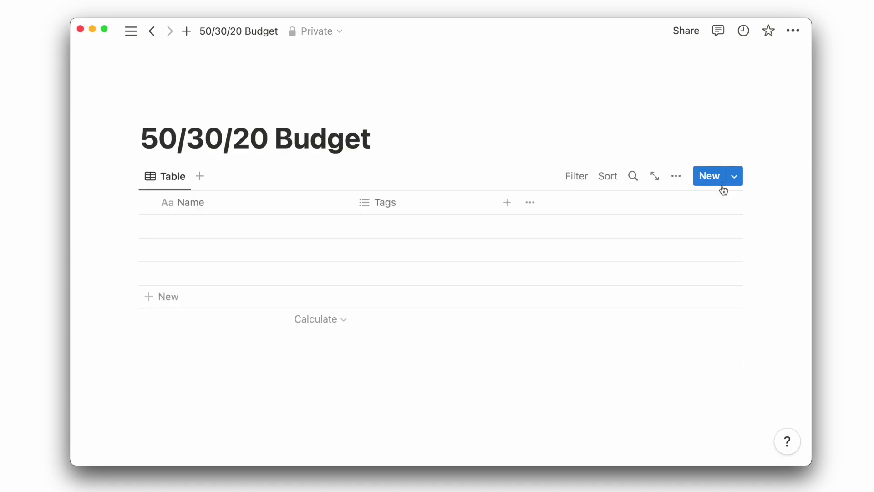
{"action": "left_click", "coordinate": [454, 208]}
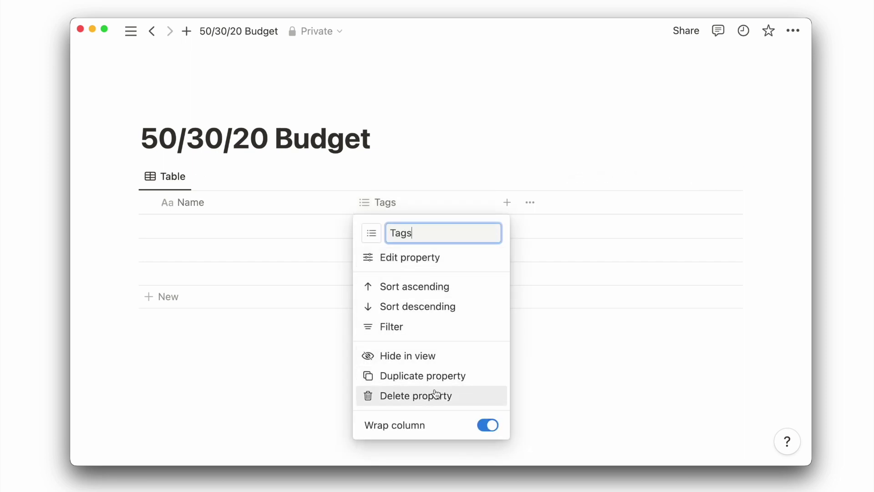
{"action": "left_click", "coordinate": [451, 394]}
Step: Confirm the Tags deletion and add rows Rent, Transportation, Utilities and Groceries
{"action": "left_click", "coordinate": [410, 238]}
{"action": "left_click", "coordinate": [286, 226]}
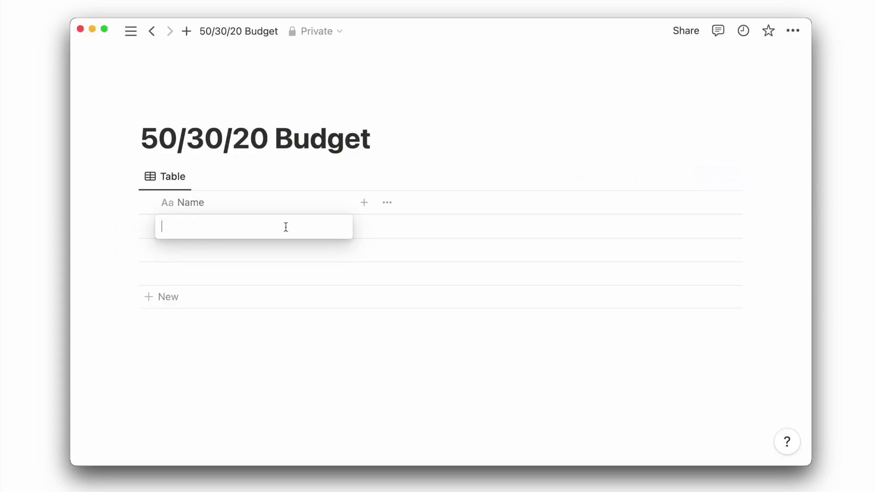
{"action": "type", "text": "Rent"}
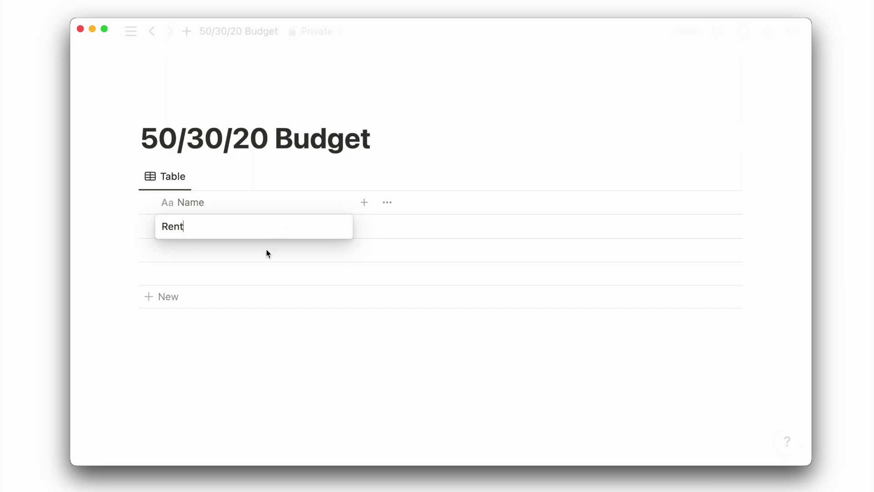
{"action": "left_click", "coordinate": [255, 250]}
{"action": "type", "text": "Transportation"}
{"action": "left_click", "coordinate": [228, 273]}
{"action": "type", "text": "Utilities"}
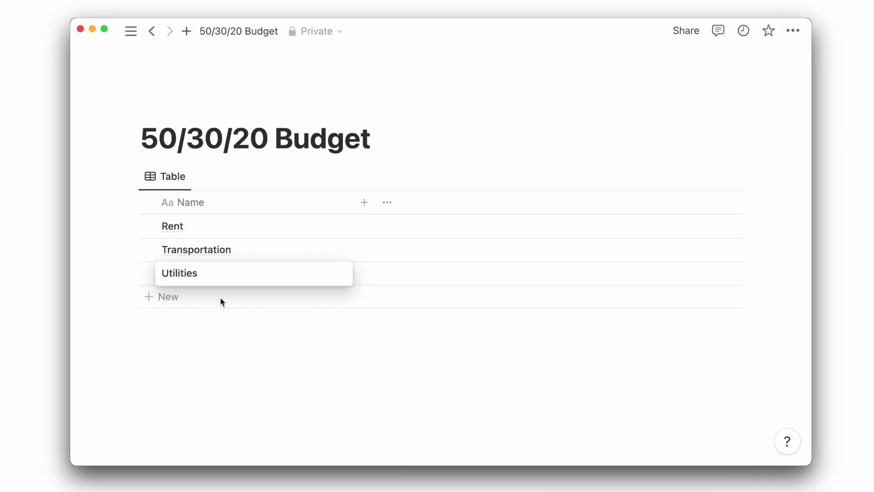
{"action": "left_click", "coordinate": [220, 297]}
{"action": "type", "text": "Groceries"}
Step: Add rows Entertainment, Eating Out, Shopping, Stocks and Student Loan
{"action": "left_click", "coordinate": [211, 320]}
{"action": "type", "text": "Entertainment"}
{"action": "left_click", "coordinate": [201, 343]}
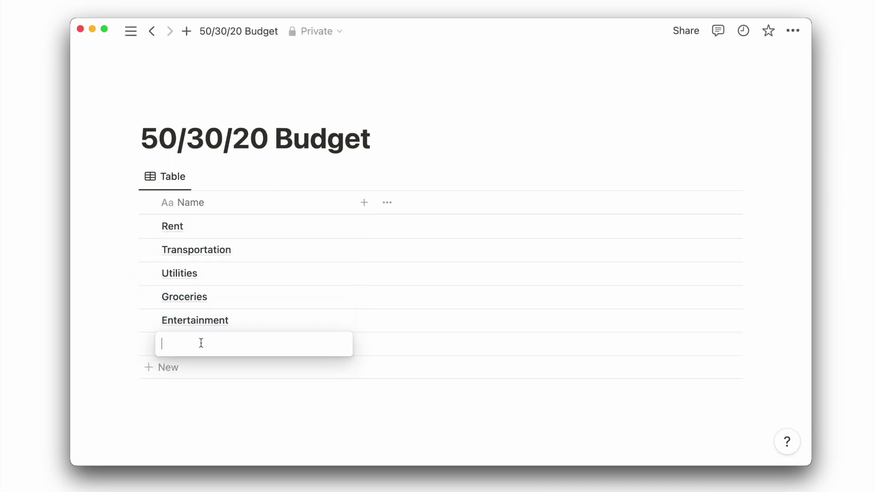
{"action": "type", "text": "Eating Out"}
{"action": "left_click", "coordinate": [199, 360]}
{"action": "type", "text": "Shopping"}
{"action": "left_click", "coordinate": [169, 390]}
{"action": "type", "text": "Stocks"}
{"action": "left_click", "coordinate": [168, 414]}
{"action": "type", "text": "Student Loan"}
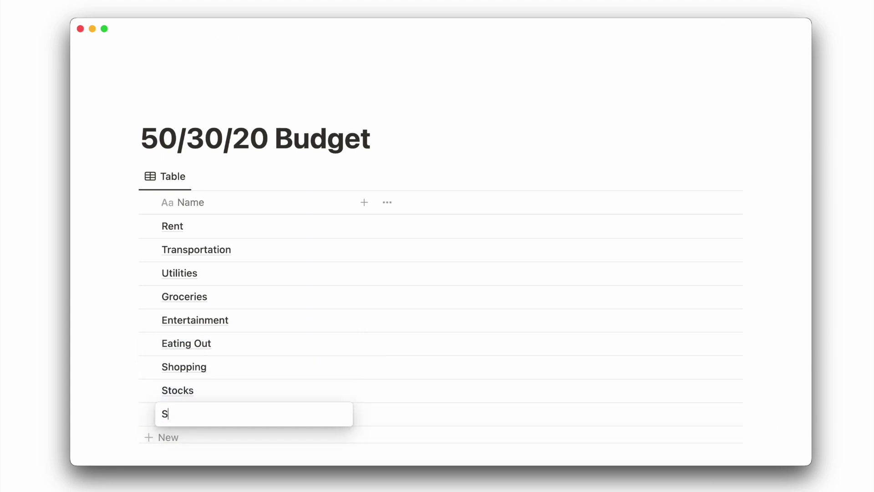
Step: Give Rent a house icon and Transportation a bus icon
{"action": "left_click", "coordinate": [326, 226]}
{"action": "left_click", "coordinate": [471, 83]}
{"action": "left_click", "coordinate": [391, 113]}
{"action": "left_click", "coordinate": [367, 221]}
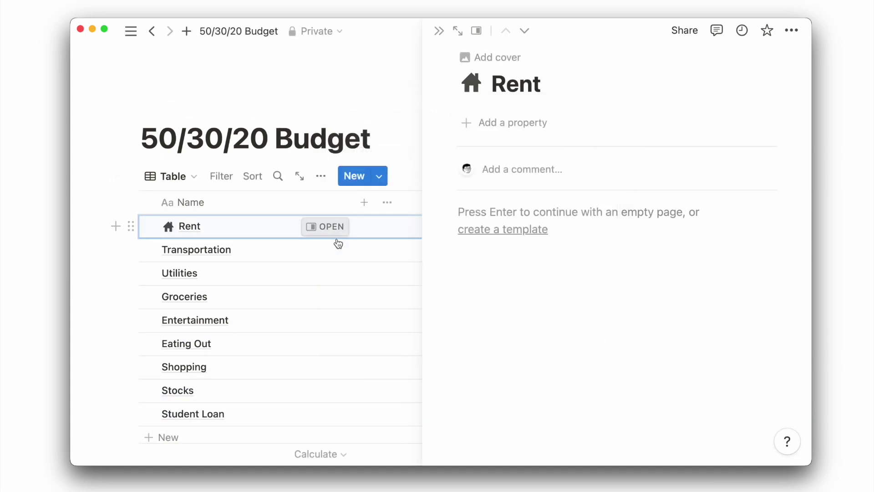
{"action": "left_click", "coordinate": [332, 249]}
{"action": "left_click", "coordinate": [478, 57]}
{"action": "left_click", "coordinate": [471, 83]}
{"action": "left_click", "coordinate": [391, 113]}
{"action": "type", "text": "bus"}
{"action": "left_click", "coordinate": [345, 181]}
Step: Give Groceries a food icon, Stocks a line-chart icon and Student Loan a school icon
{"action": "type", "text": "food"}
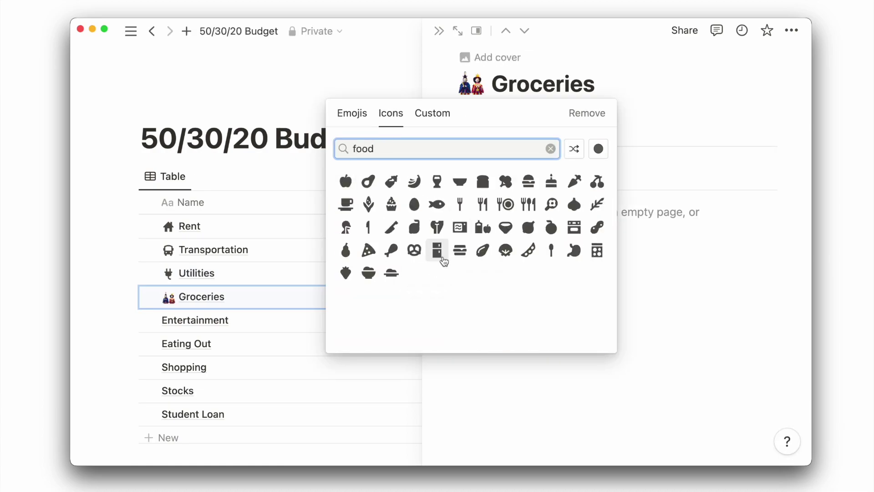
{"action": "left_click", "coordinate": [445, 254]}
{"action": "left_click", "coordinate": [391, 113]}
{"action": "type", "text": "char"}
{"action": "left_click", "coordinate": [482, 181]}
{"action": "left_click", "coordinate": [332, 414]}
{"action": "left_click", "coordinate": [439, 30]}
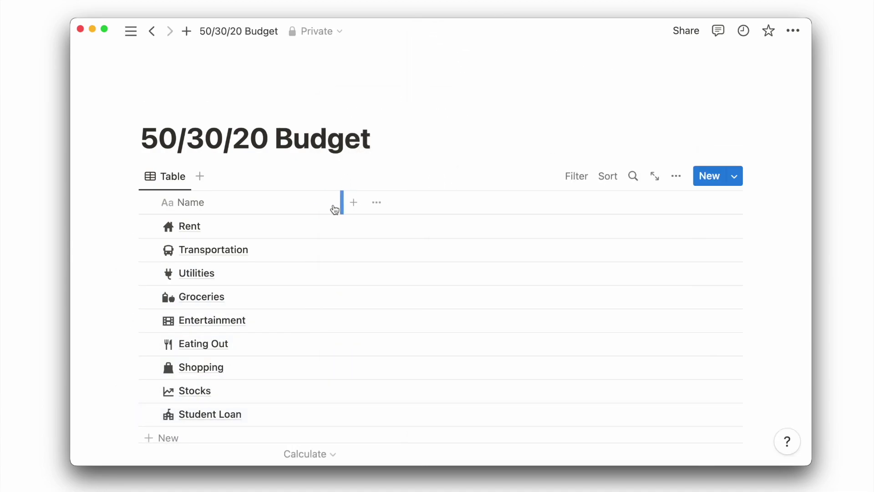
Step: Narrow the Name column and add Number properties named Budget and Actual
{"action": "left_click_drag", "start_coordinate": [340, 206], "coordinate": [281, 208]}
{"action": "left_click", "coordinate": [294, 202]}
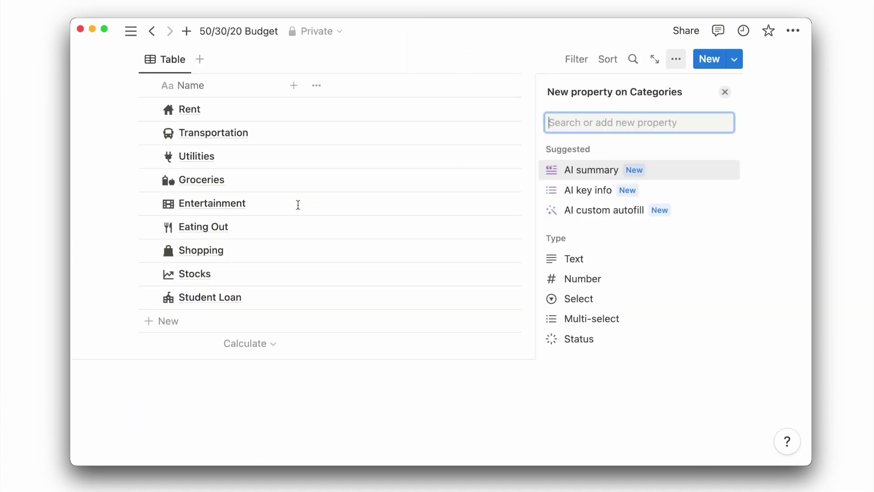
{"action": "type", "text": "numb"}
{"action": "key", "text": "Return"}
{"action": "type", "text": "Bud"}
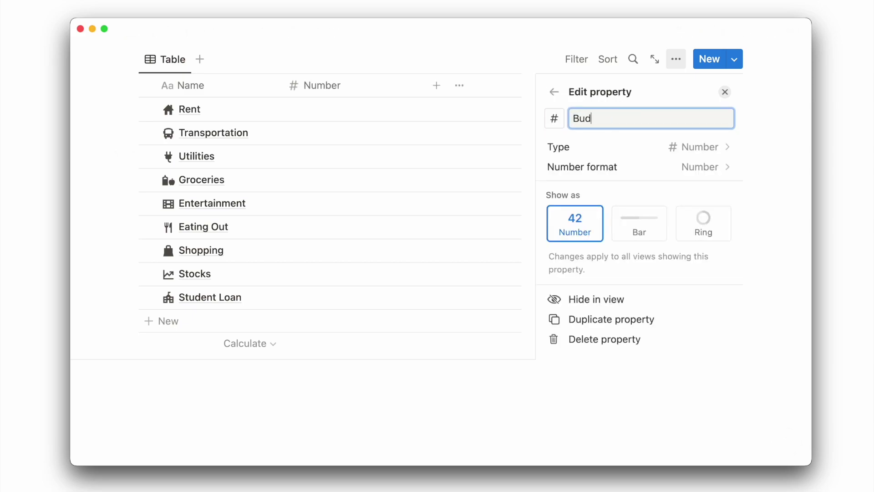
{"action": "type", "text": "get"}
{"action": "left_click", "coordinate": [437, 85]}
{"action": "type", "text": "numb"}
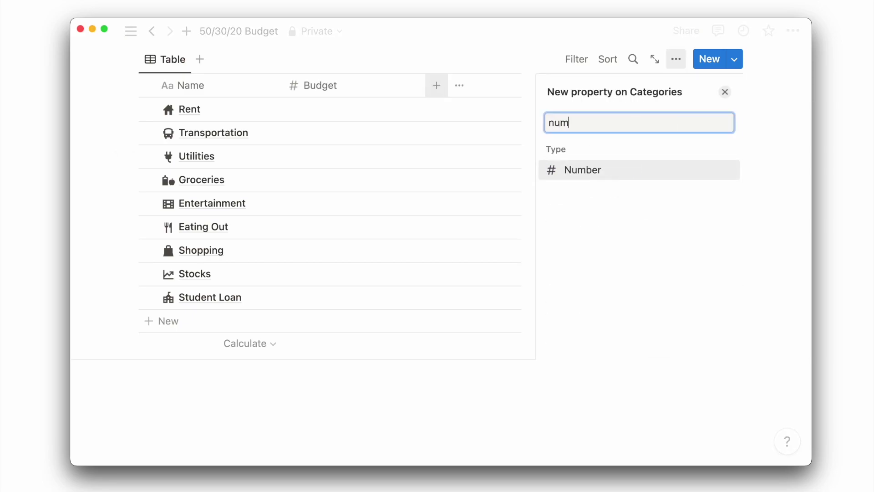
{"action": "key", "text": "Return"}
{"action": "type", "text": "Actual"}
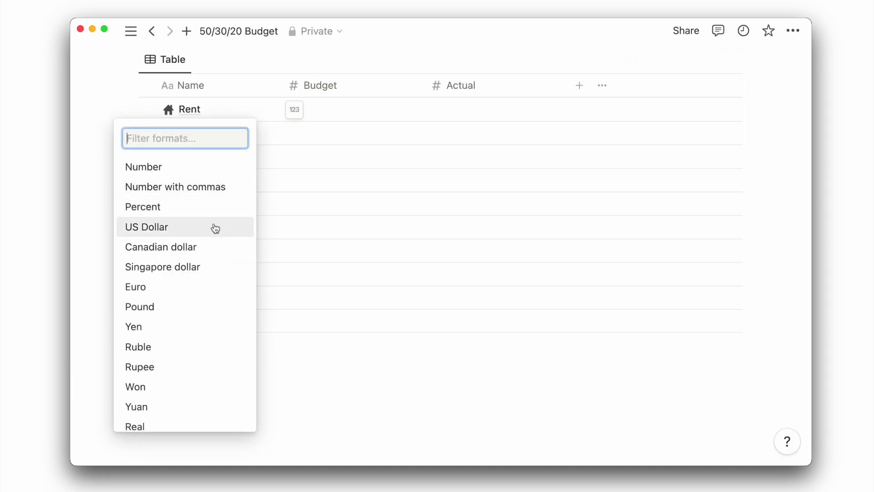
Step: Format Budget as US dollars and narrow the Budget and Actual columns
{"action": "left_click", "coordinate": [216, 227]}
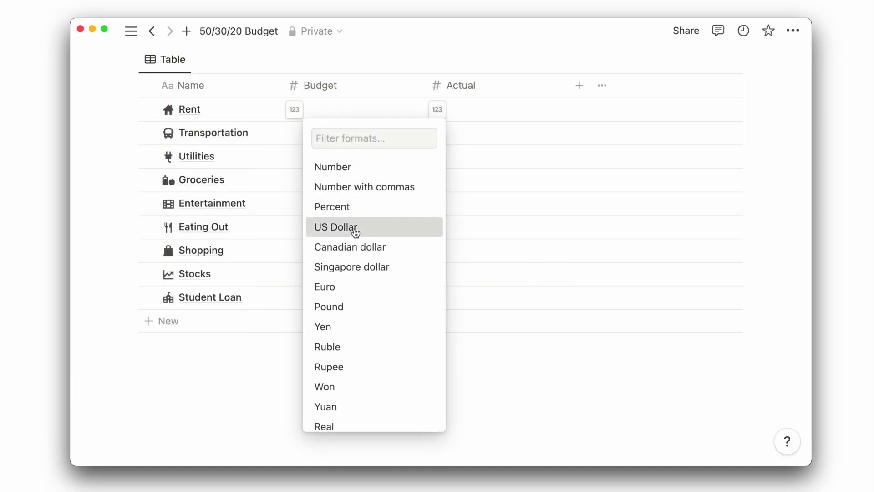
{"action": "left_click", "coordinate": [352, 227]}
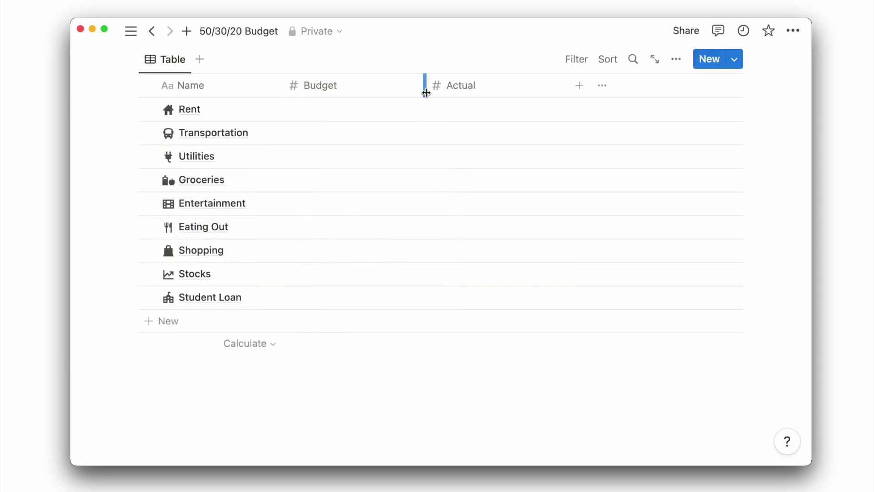
{"action": "left_click_drag", "start_coordinate": [425, 92], "coordinate": [392, 92]}
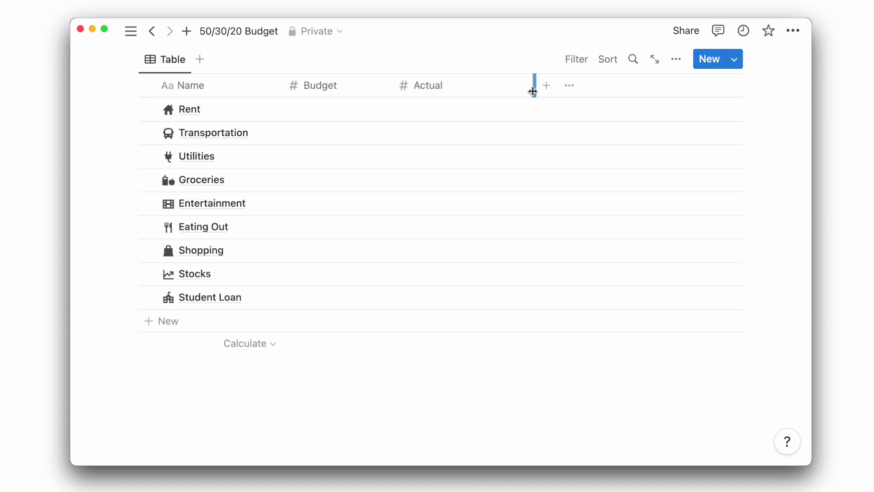
{"action": "left_click_drag", "start_coordinate": [532, 92], "coordinate": [498, 100]}
{"action": "scroll", "coordinate": [476, 137], "scroll_direction": "up", "scroll_amount": 5}
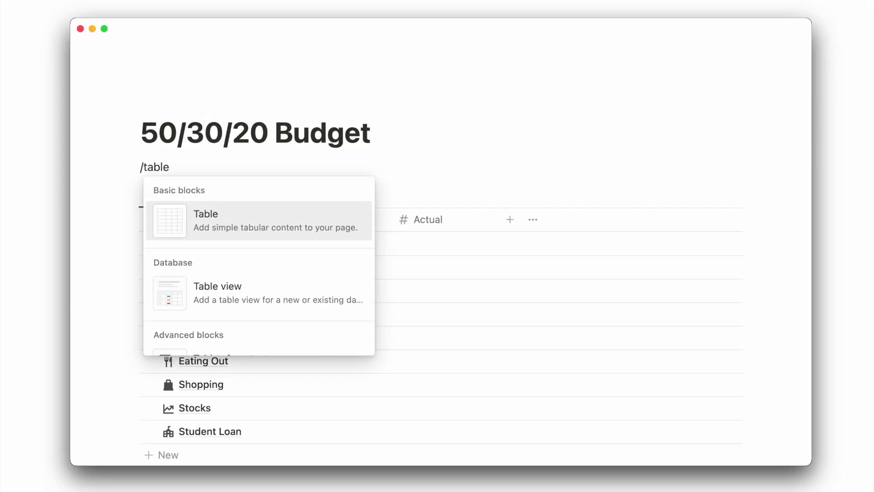
Step: Insert a new table database named Type, hiding its title and vertical lines
{"action": "left_click", "coordinate": [326, 296]}
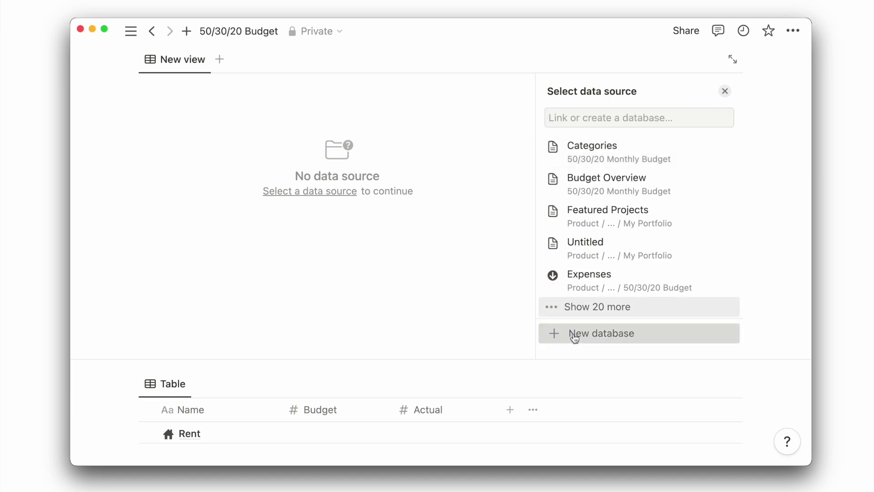
{"action": "left_click", "coordinate": [575, 336]}
{"action": "type", "text": "Type"}
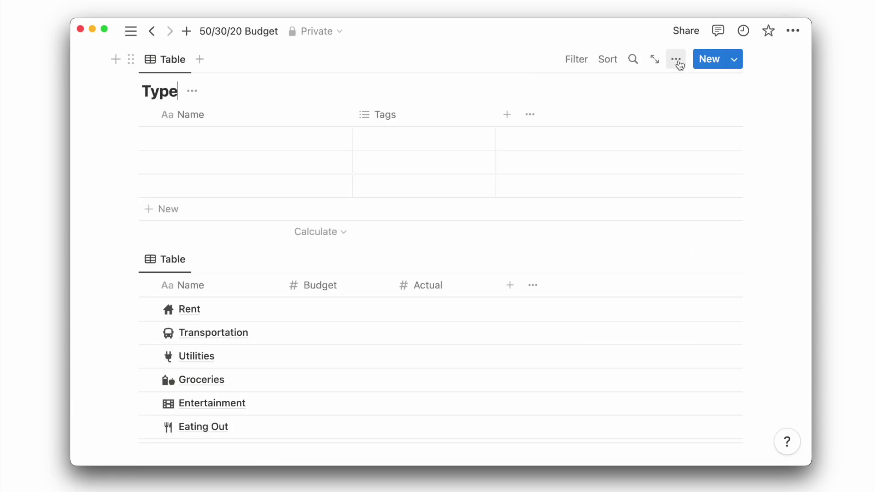
{"action": "left_click", "coordinate": [676, 59]}
{"action": "left_click", "coordinate": [651, 144]}
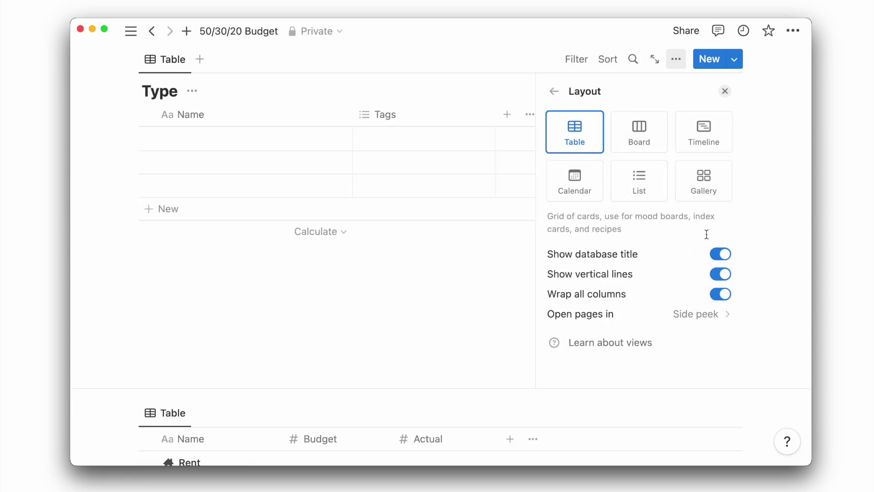
{"action": "left_click", "coordinate": [721, 254]}
{"action": "left_click", "coordinate": [720, 274]}
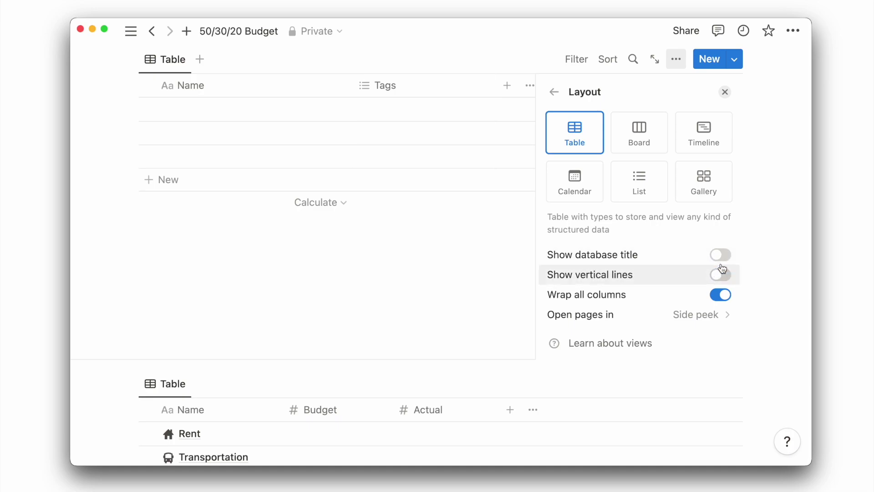
Step: Delete the Type database's Tags property
{"action": "left_click", "coordinate": [726, 94]}
{"action": "scroll", "coordinate": [541, 192], "scroll_direction": "up", "scroll_amount": 3}
{"action": "left_click", "coordinate": [469, 209]}
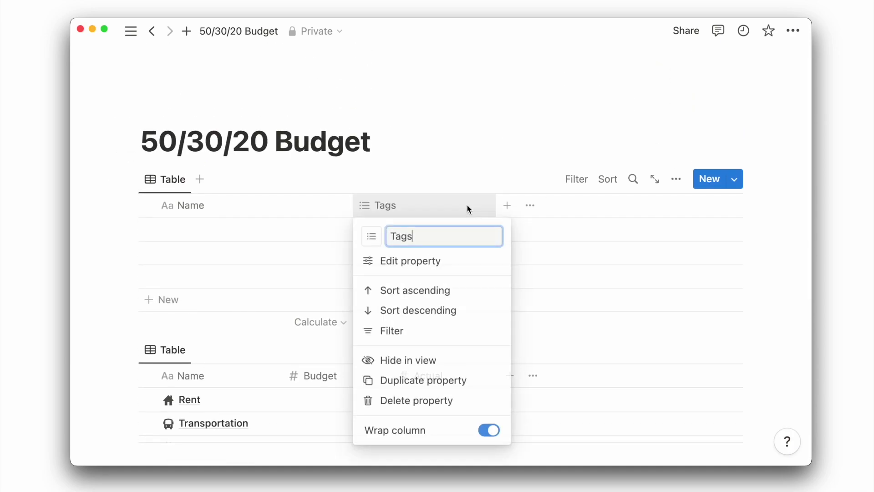
{"action": "left_click", "coordinate": [428, 400]}
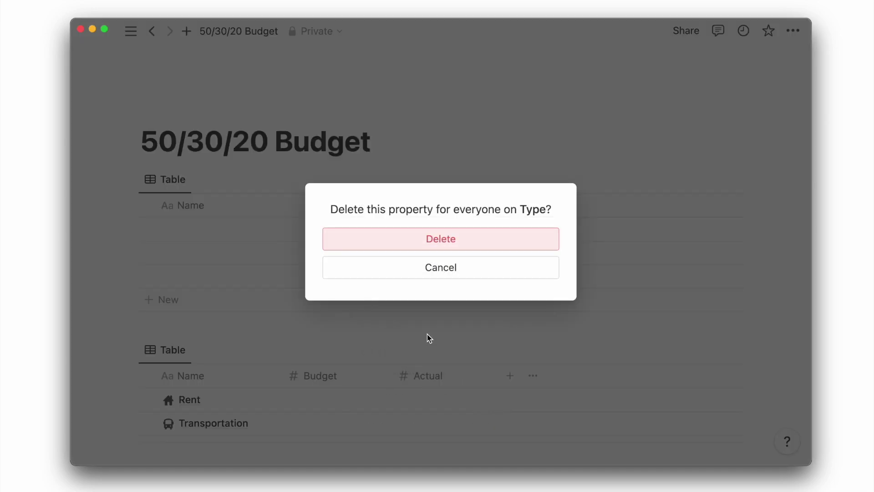
{"action": "left_click", "coordinate": [426, 246]}
Step: Name the Type rows Needs, Wants and Savings
{"action": "left_click", "coordinate": [248, 231]}
{"action": "type", "text": "Need"}
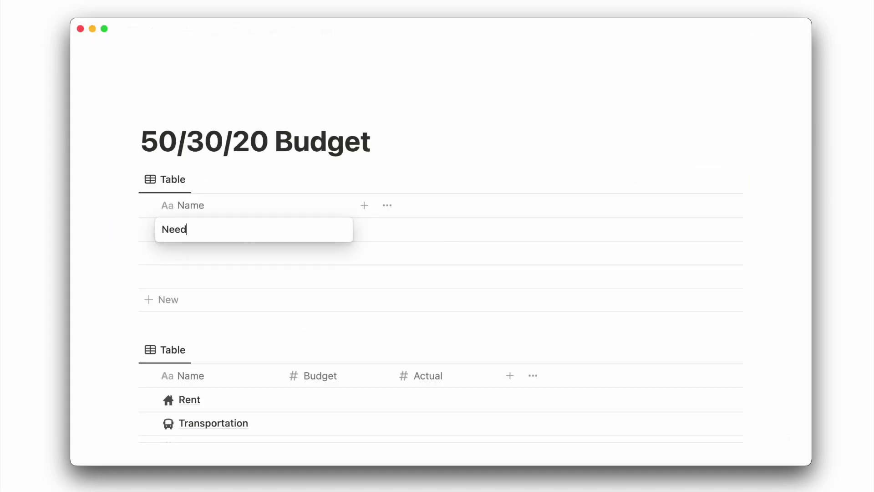
{"action": "type", "text": "s"}
{"action": "left_click", "coordinate": [238, 260]}
{"action": "type", "text": "Wants"}
{"action": "left_click", "coordinate": [230, 274]}
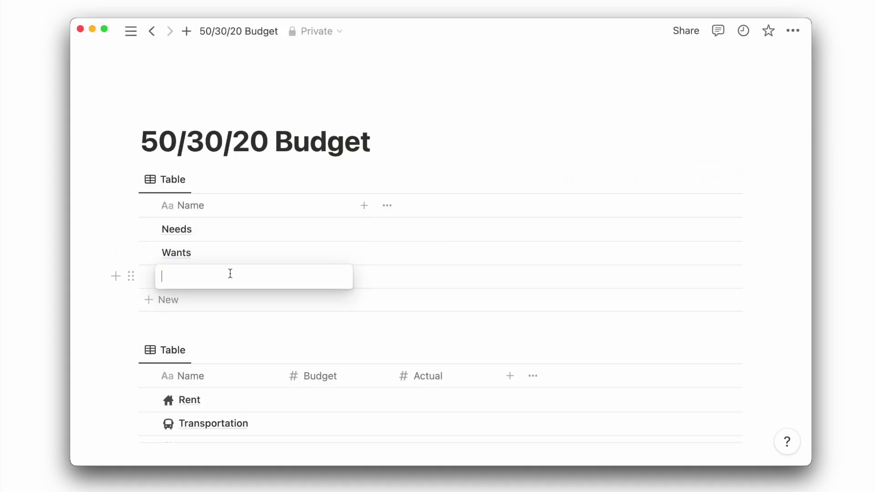
{"action": "type", "text": "Savings"}
{"action": "key", "text": "Escape"}
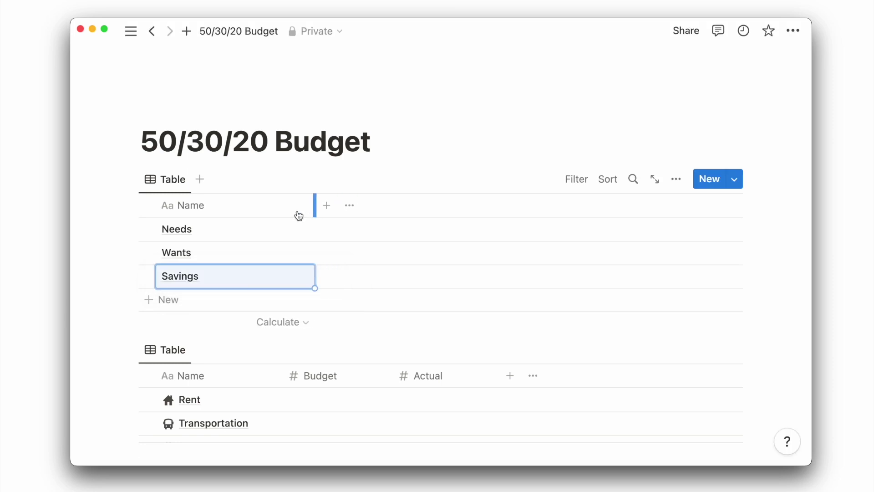
Step: Give the Needs row an exclamation icon
{"action": "left_click", "coordinate": [212, 230]}
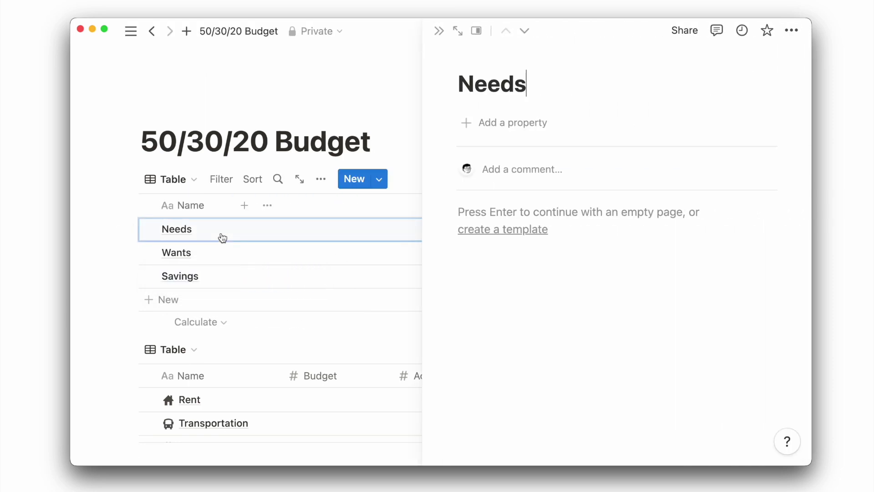
{"action": "left_click", "coordinate": [474, 57]}
{"action": "left_click", "coordinate": [471, 84]}
{"action": "left_click", "coordinate": [390, 113]}
{"action": "type", "text": "excla"}
{"action": "left_click", "coordinate": [369, 182]}
Step: Give Wants a check-circle icon and Savings a plus-circle icon
{"action": "left_click", "coordinate": [211, 253]}
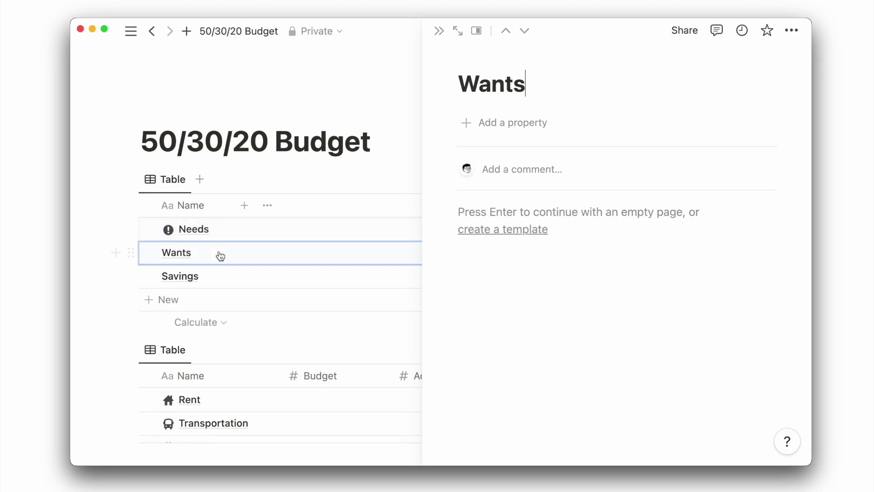
{"action": "left_click", "coordinate": [474, 57]}
{"action": "left_click", "coordinate": [471, 84]}
{"action": "type", "text": "check"}
{"action": "left_click", "coordinate": [392, 181]}
{"action": "left_click", "coordinate": [211, 276]}
{"action": "left_click", "coordinate": [474, 57]}
{"action": "left_click", "coordinate": [471, 83]}
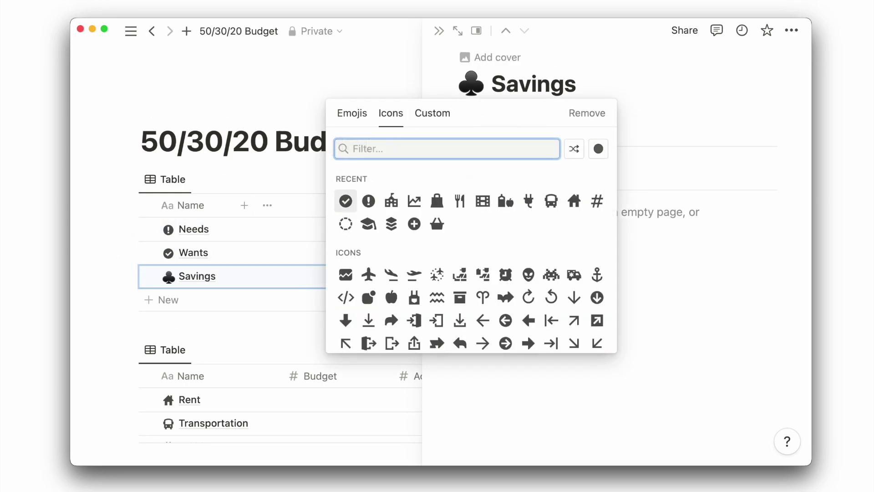
{"action": "left_click", "coordinate": [394, 223]}
{"action": "left_click", "coordinate": [245, 206]}
Step: Add a Number column named Income % with a pie-chart icon and Percent format
{"action": "type", "text": "numbe"}
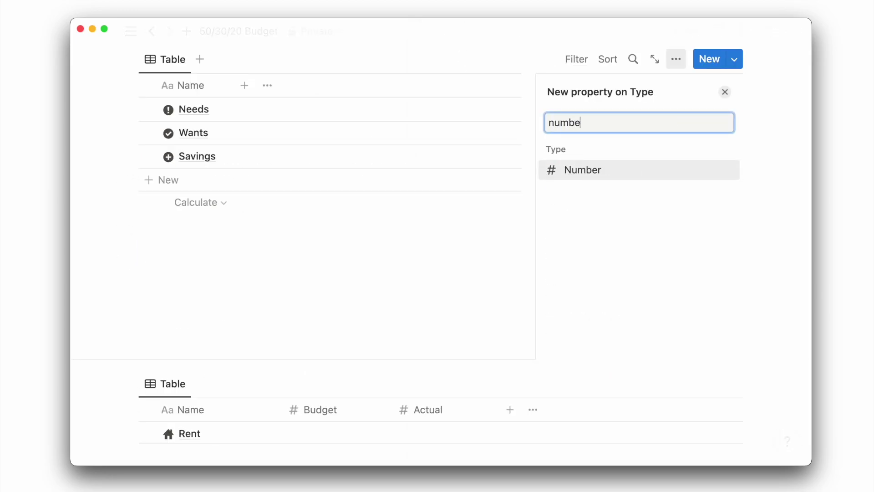
{"action": "key", "text": "Return"}
{"action": "type", "text": "Income"}
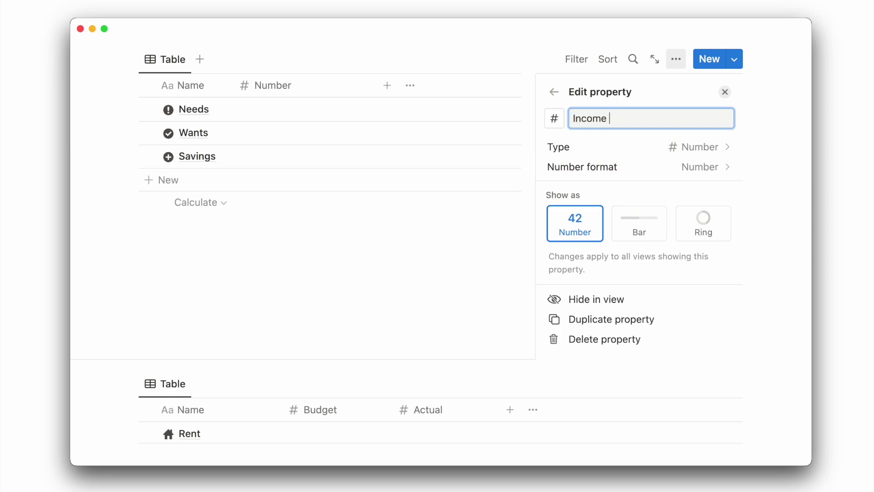
{"action": "type", "text": " %"}
{"action": "left_click", "coordinate": [554, 118]}
{"action": "type", "text": "chart"}
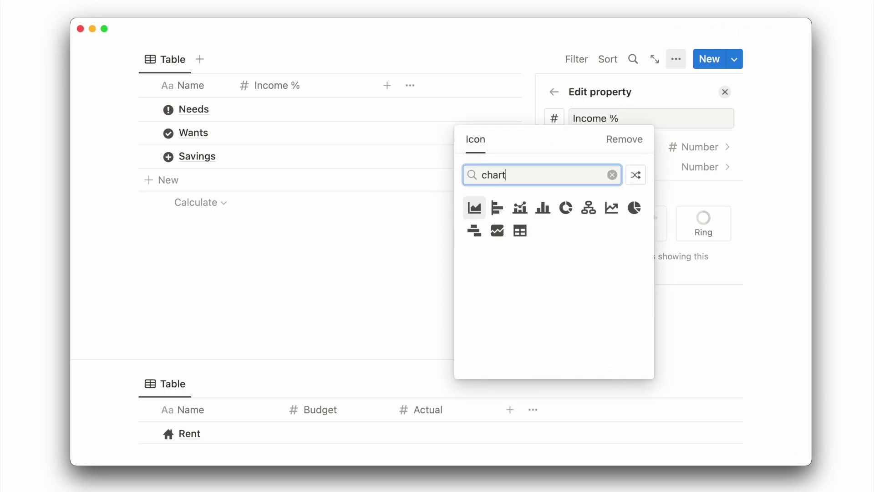
{"action": "left_click", "coordinate": [635, 208]}
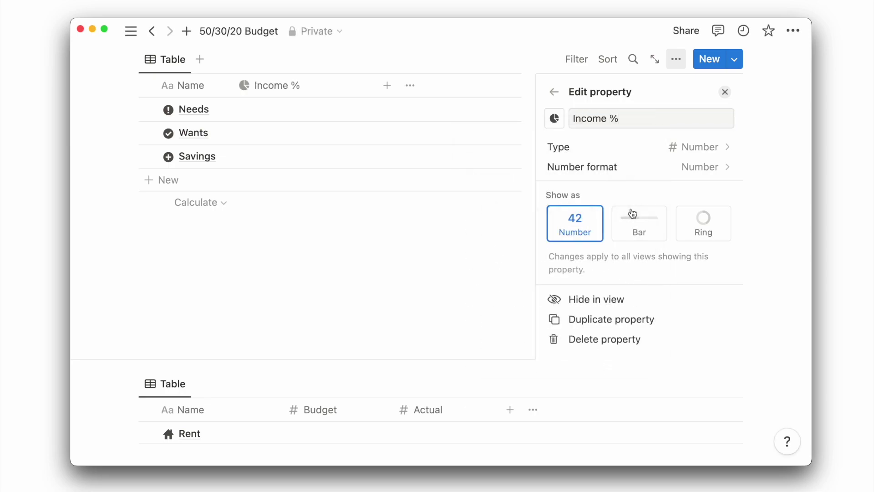
{"action": "left_click", "coordinate": [663, 176]}
{"action": "left_click", "coordinate": [289, 232]}
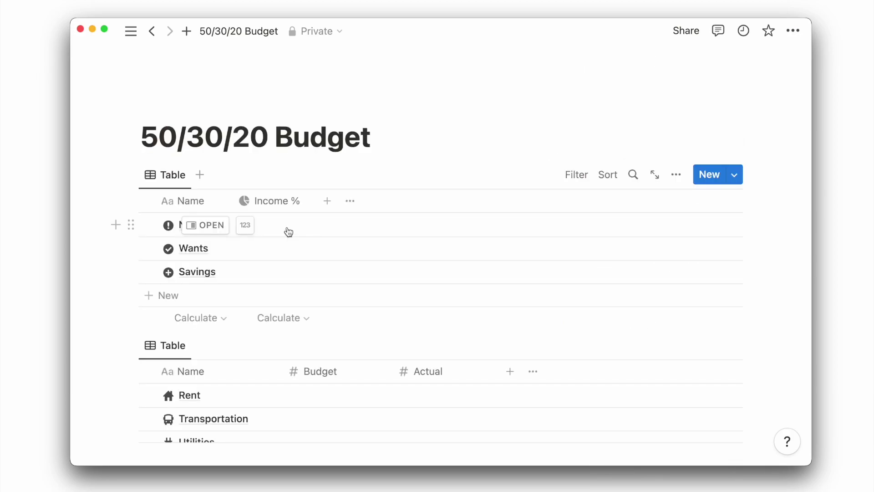
Step: Enter Income % values 50 for Needs, 30 for Wants and 20 for Savings
{"action": "left_click", "coordinate": [289, 230]}
{"action": "type", "text": "50"}
{"action": "left_click", "coordinate": [283, 250]}
{"action": "type", "text": "30"}
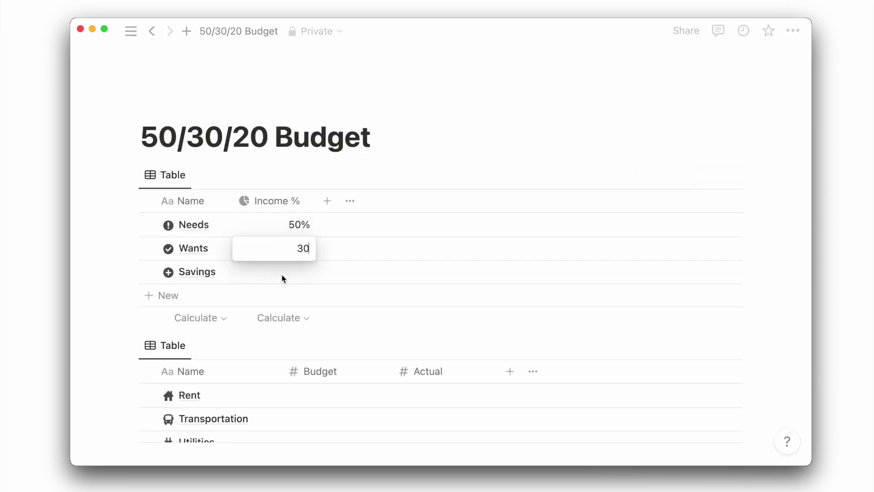
{"action": "left_click", "coordinate": [283, 276]}
{"action": "type", "text": "20"}
{"action": "key", "text": "Return"}
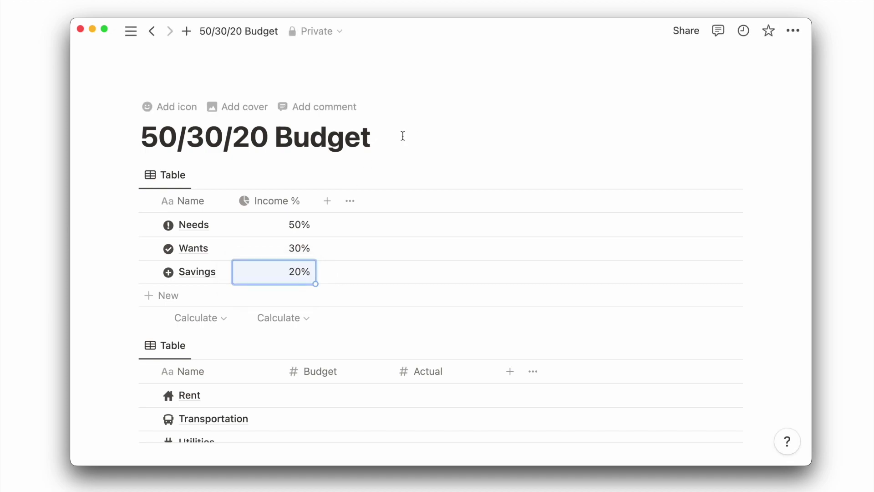
Step: Change Needs to 60% and Savings to 10%, and show the Income % sum
{"action": "left_click", "coordinate": [293, 225]}
{"action": "type", "text": "60"}
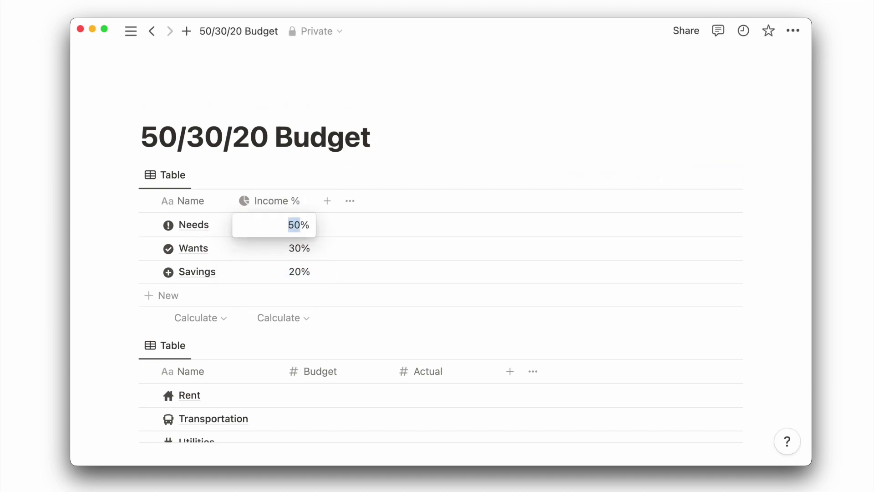
{"action": "left_click", "coordinate": [285, 259]}
{"action": "left_click", "coordinate": [288, 273]}
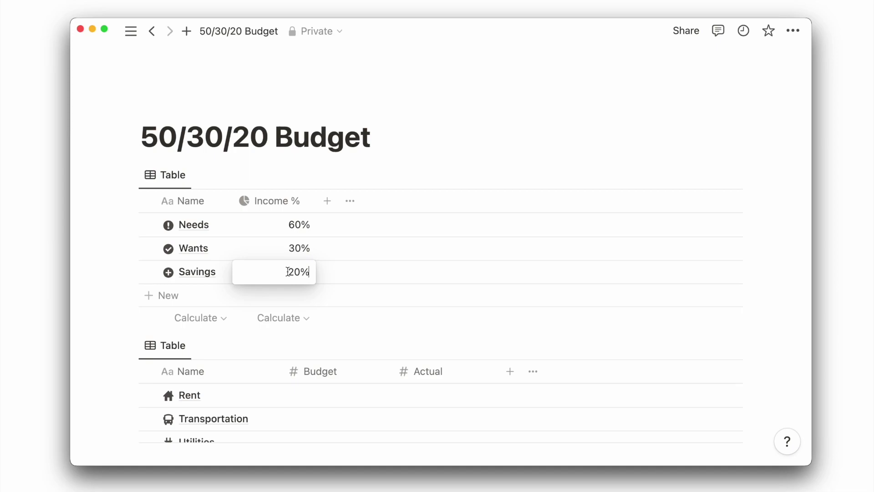
{"action": "type", "text": "10"}
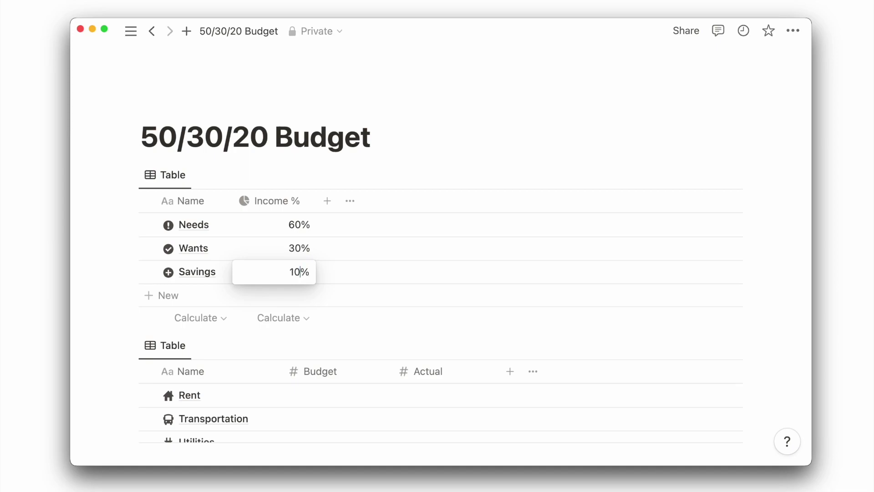
{"action": "key", "text": "Return"}
{"action": "left_click", "coordinate": [296, 319]}
{"action": "left_click", "coordinate": [395, 156]}
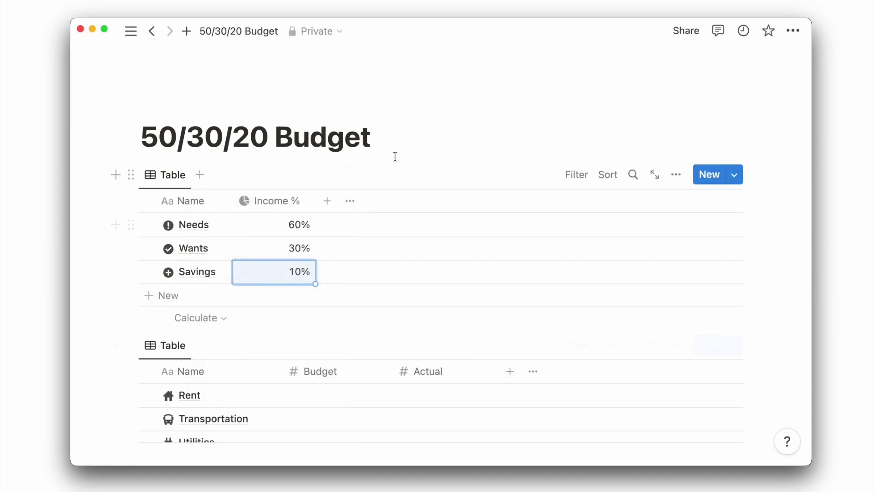
{"action": "left_click", "coordinate": [399, 146]}
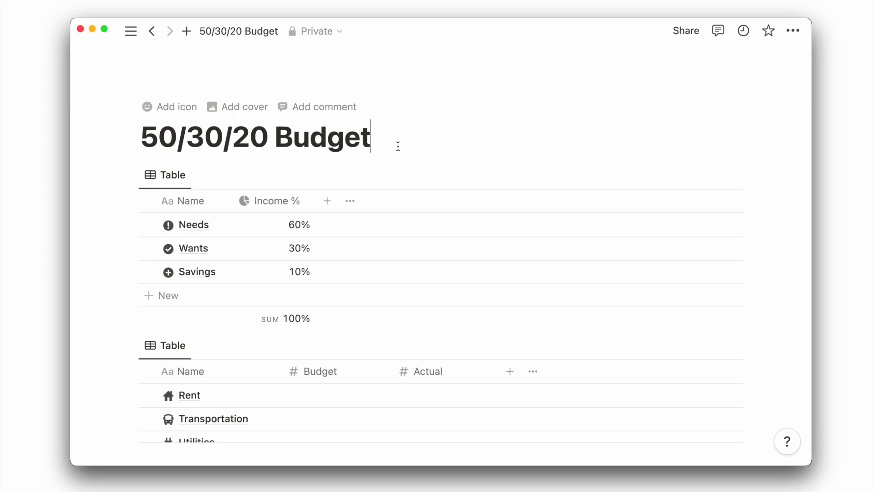
Step: Restore Needs to 50% and Savings to 20%
{"action": "left_click", "coordinate": [295, 225]}
{"action": "type", "text": "50"}
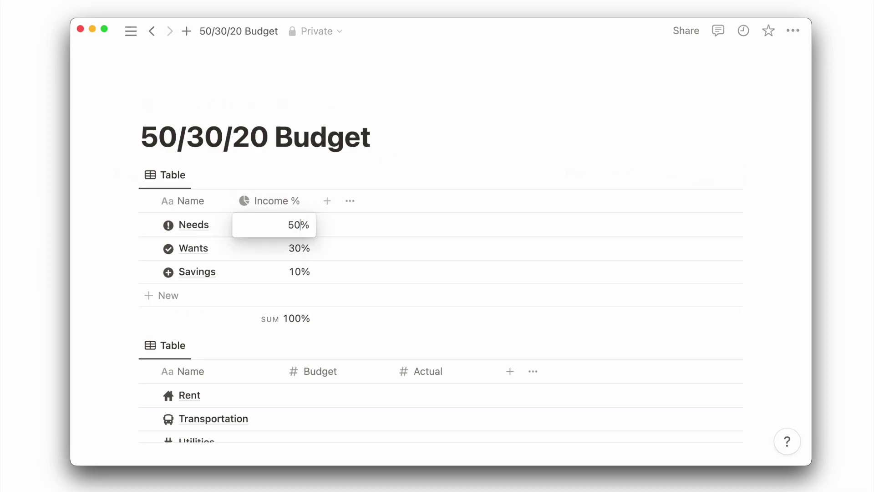
{"action": "left_click", "coordinate": [287, 282]}
{"action": "double_click", "coordinate": [287, 278]}
{"action": "type", "text": "20"}
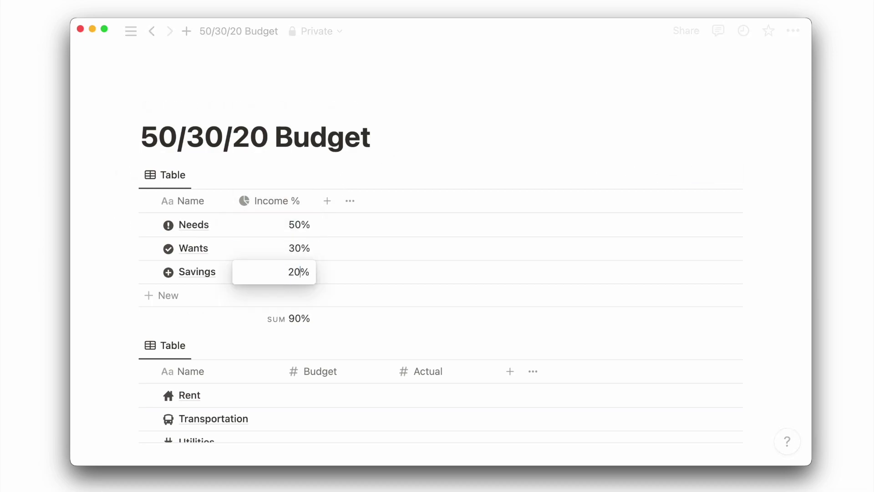
{"action": "key", "text": "Return"}
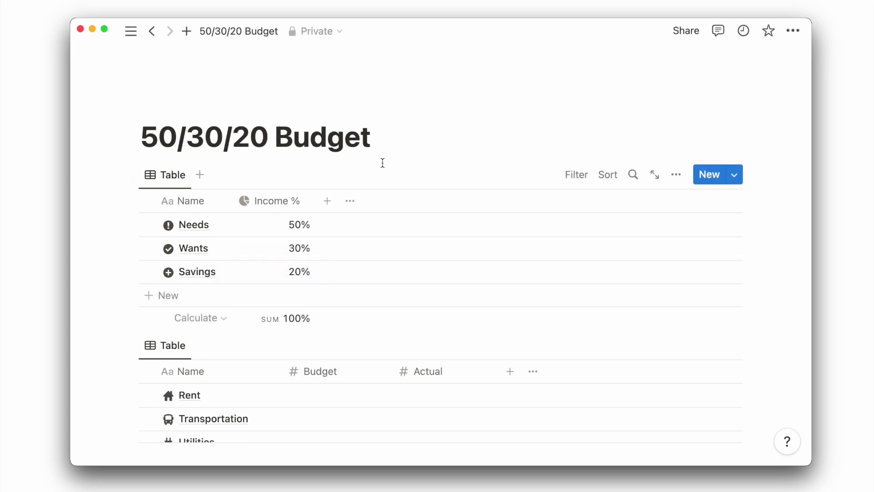
Step: Add a US Dollar-formatted Number column named Budget to the summary table and narrow it
{"action": "left_click", "coordinate": [327, 200]}
{"action": "type", "text": "nu"}
{"action": "key", "text": "Return"}
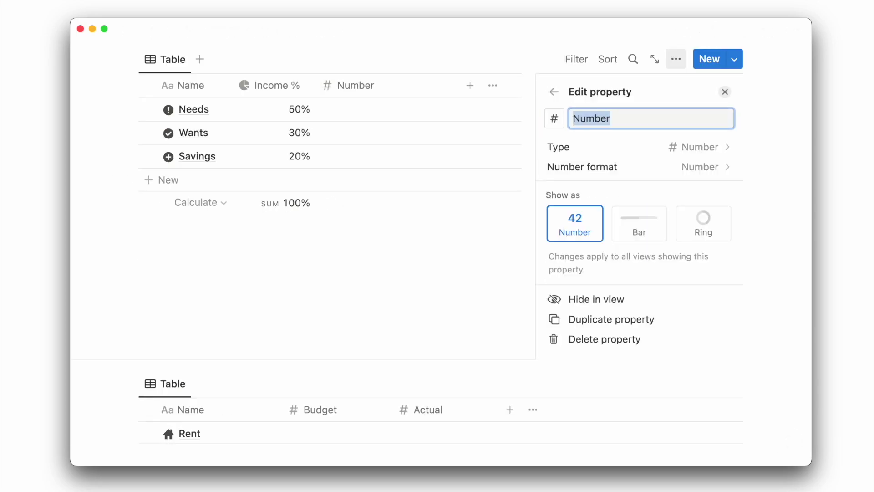
{"action": "type", "text": "Budget"}
{"action": "left_click", "coordinate": [618, 177]}
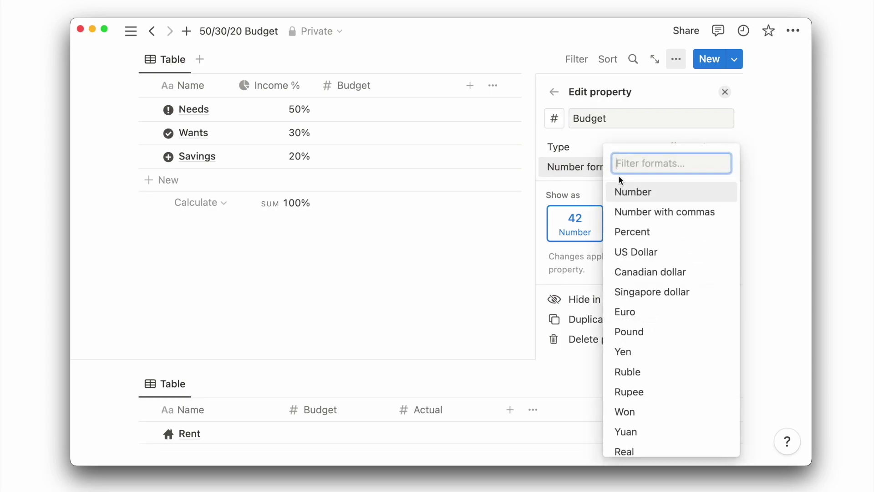
{"action": "left_click", "coordinate": [626, 251]}
{"action": "left_click_drag", "start_coordinate": [459, 85], "coordinate": [411, 88]}
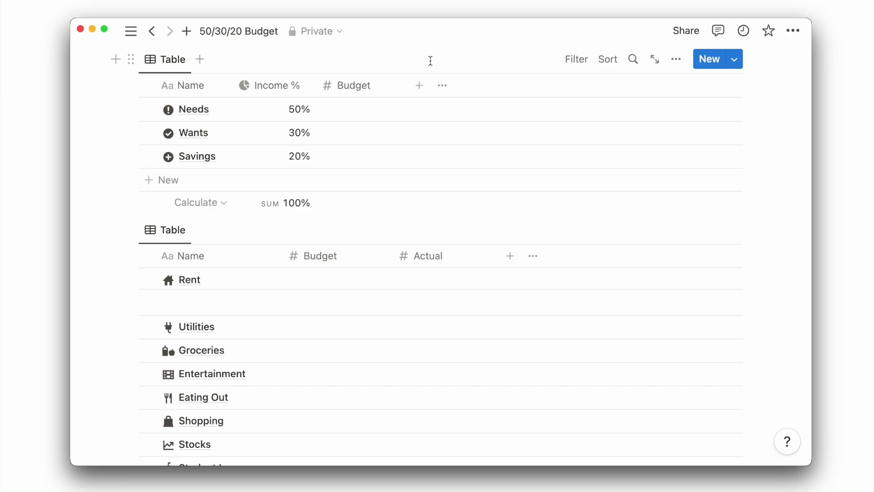
Step: Enter budgets of 1000, 600 and 400 for Needs, Wants and Savings, and sum the column
{"action": "left_click", "coordinate": [374, 108]}
{"action": "type", "text": "1000"}
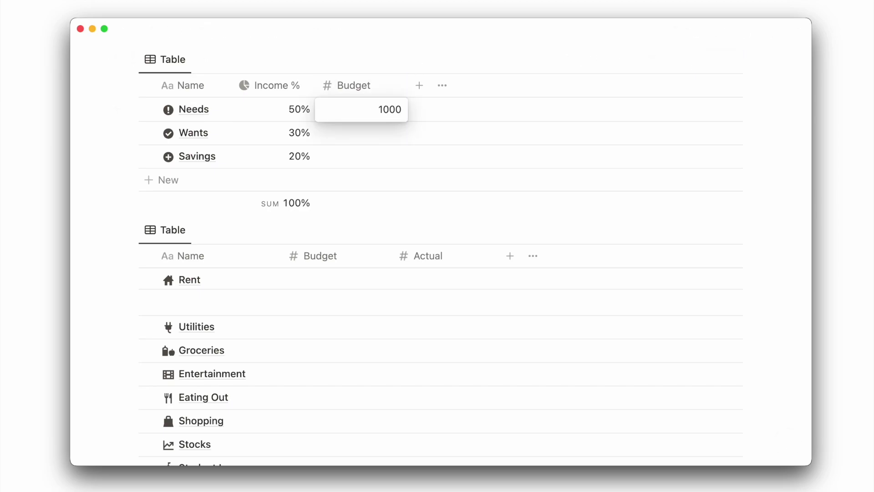
{"action": "left_click", "coordinate": [367, 135]}
{"action": "type", "text": "600"}
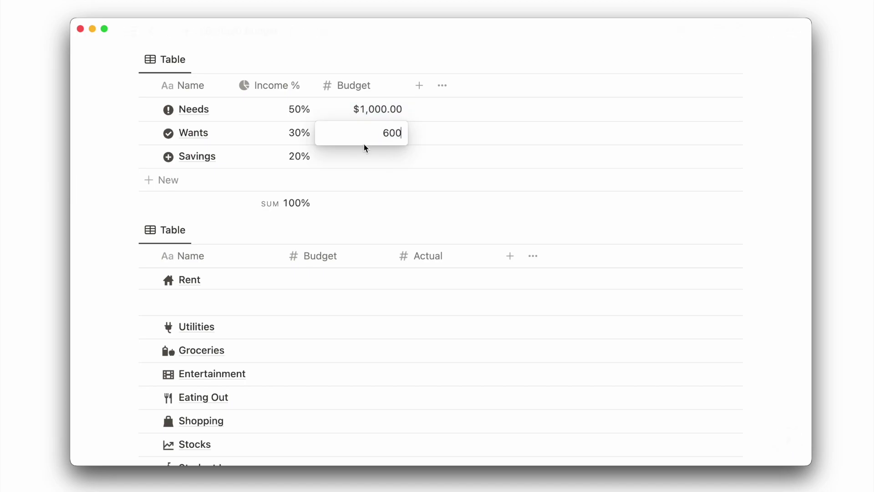
{"action": "key", "text": "Return"}
{"action": "left_click", "coordinate": [363, 158]}
{"action": "type", "text": "400"}
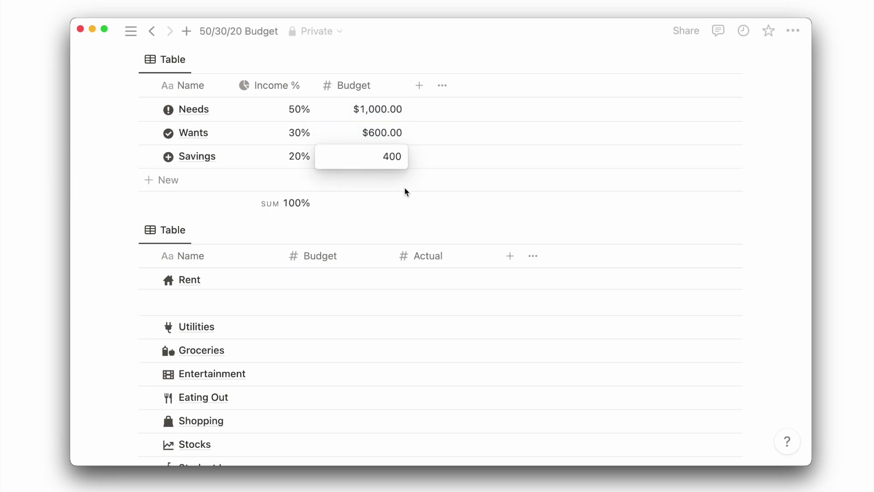
{"action": "key", "text": "Return"}
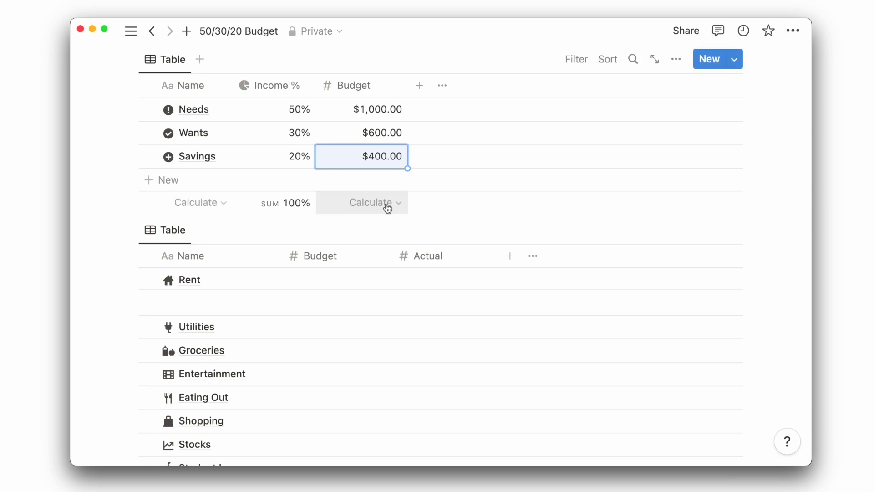
{"action": "left_click", "coordinate": [388, 203]}
{"action": "left_click", "coordinate": [438, 231]}
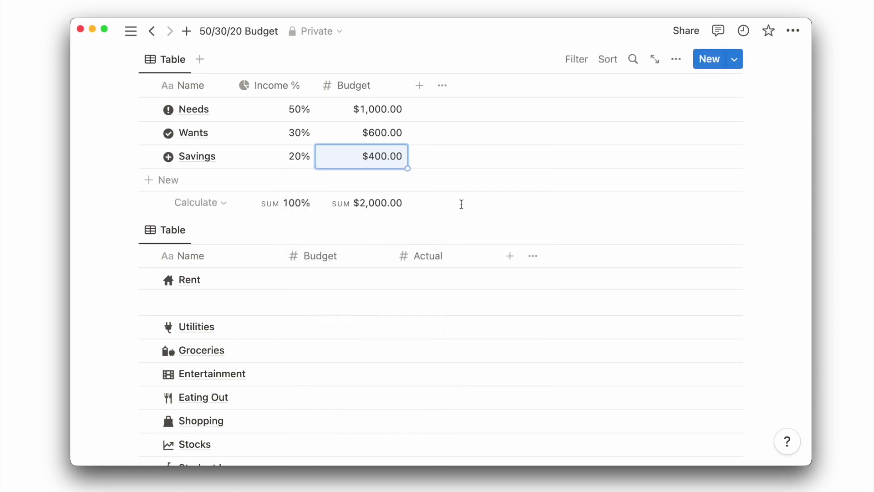
Step: Add a two-way relation column to the Categories database, shown on Categories as Type
{"action": "scroll", "coordinate": [409, 186], "scroll_direction": "up", "scroll_amount": 3}
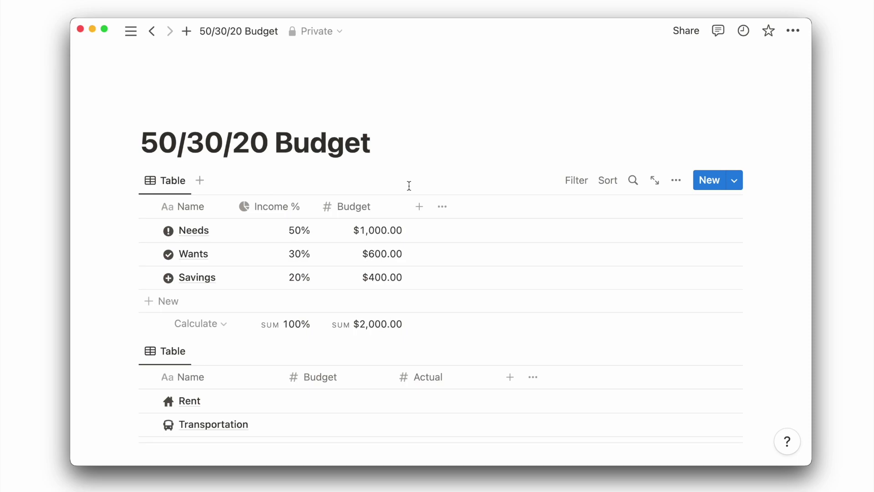
{"action": "left_click", "coordinate": [419, 206]}
{"action": "type", "text": "relation"}
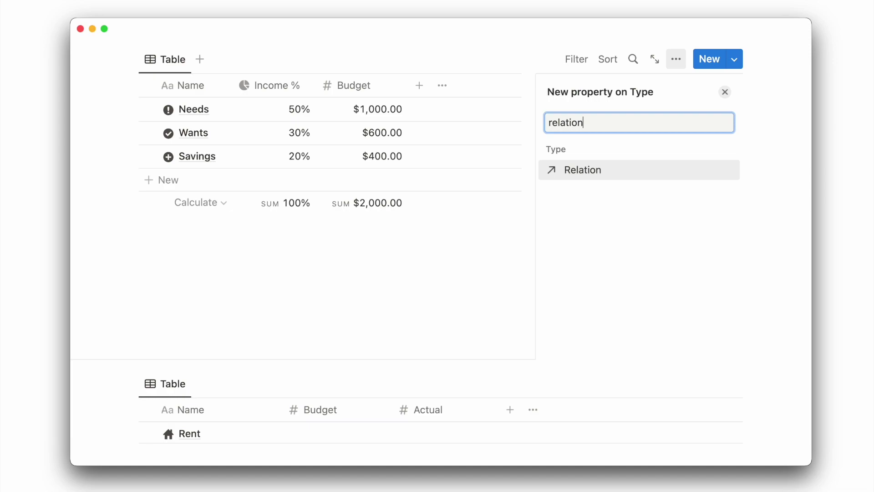
{"action": "key", "text": "Return"}
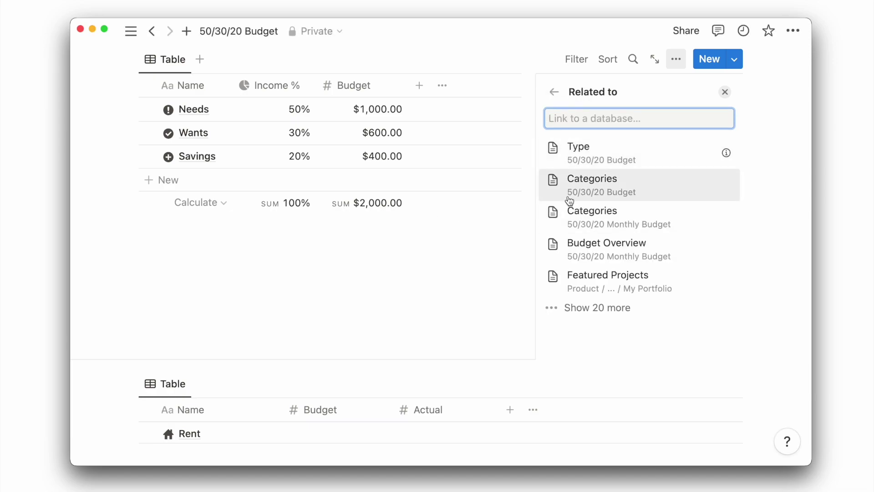
{"action": "left_click", "coordinate": [570, 200]}
{"action": "left_click", "coordinate": [721, 184]}
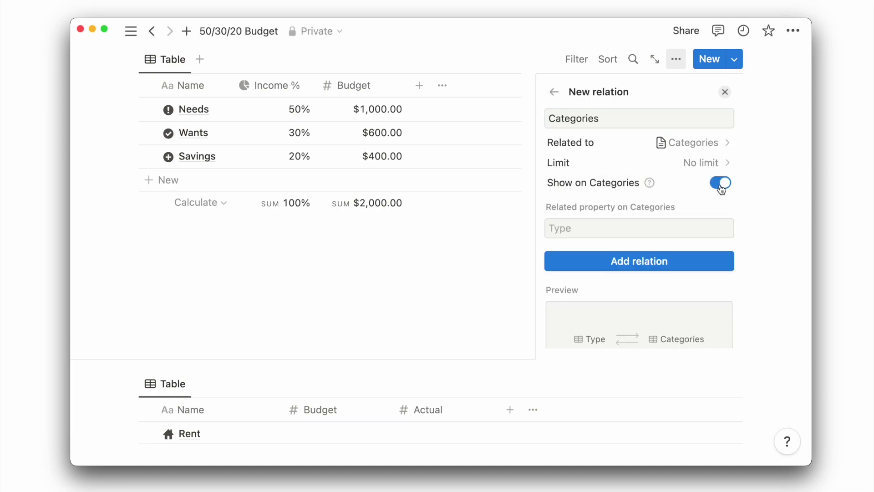
{"action": "left_click", "coordinate": [671, 260]}
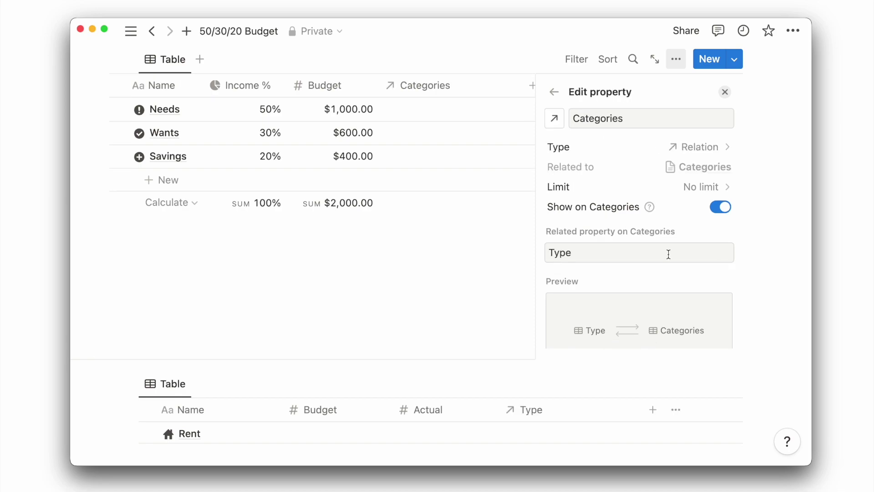
{"action": "left_click", "coordinate": [555, 119]}
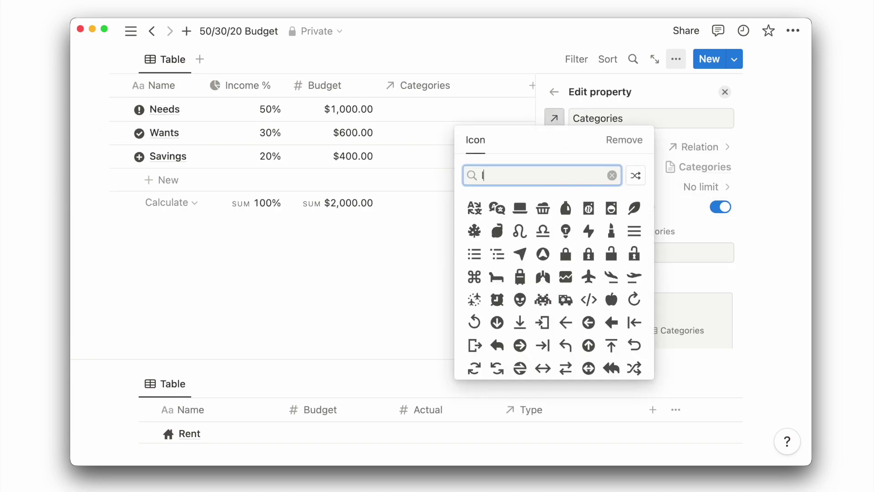
Step: Give the Categories property a layers icon and hide the Categories column from view
{"action": "type", "text": "layer"}
{"action": "left_click", "coordinate": [475, 208]}
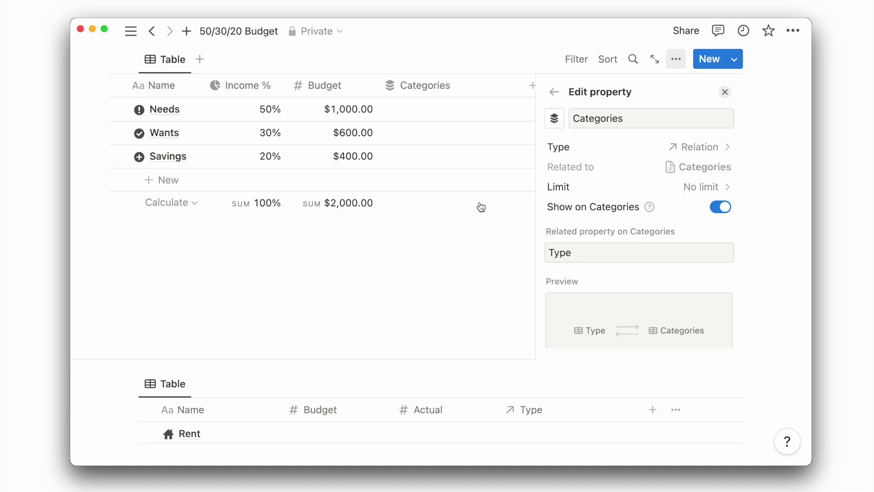
{"action": "left_click", "coordinate": [725, 93]}
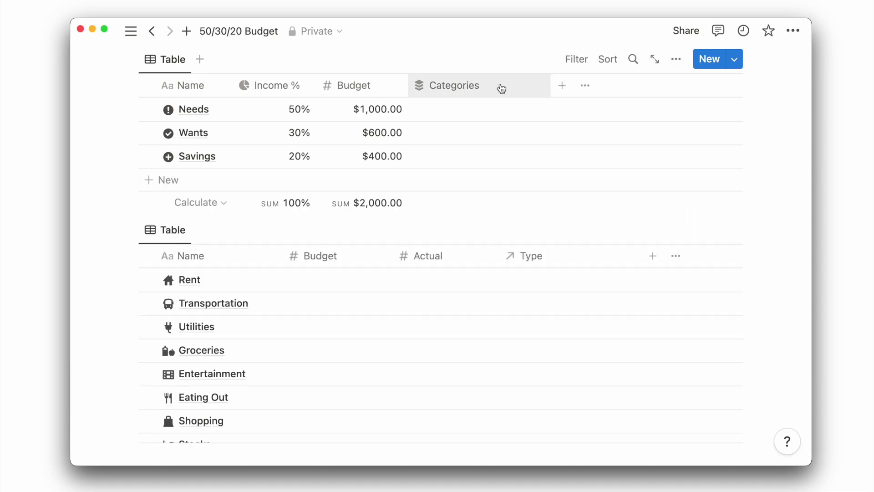
{"action": "left_click", "coordinate": [501, 88]}
{"action": "left_click", "coordinate": [494, 239]}
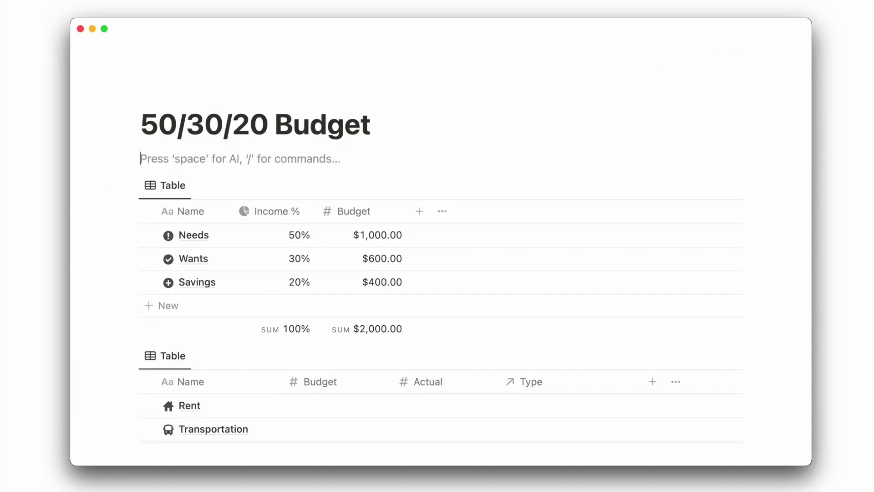
Step: Add a 'Summary' heading (### Summary) and an empty block below the summary table
{"action": "type", "text": "### Summary"}
{"action": "left_click", "coordinate": [131, 218]}
{"action": "key", "text": "Escape"}
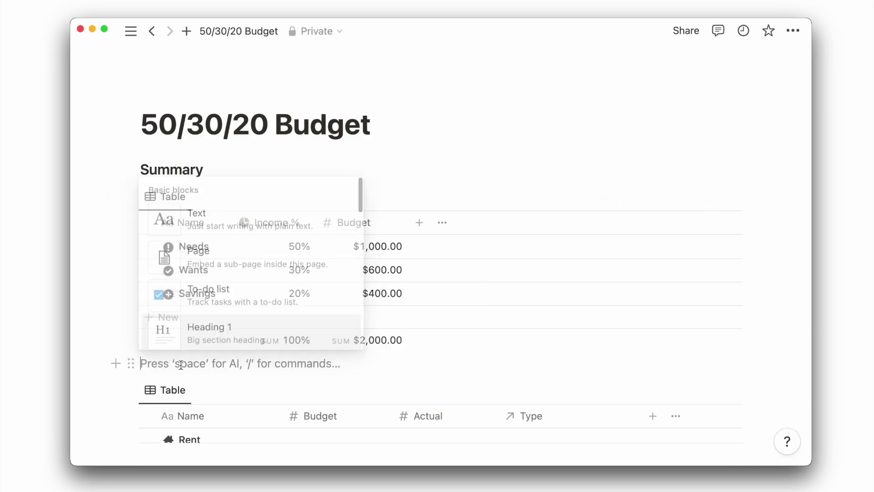
{"action": "scroll", "coordinate": [131, 218], "scroll_direction": "down", "scroll_amount": 5}
Step: Add a Budgets heading and set Rent, Transportation, Utilities and Groceries to the Needs Type
{"action": "type", "text": "## B"}
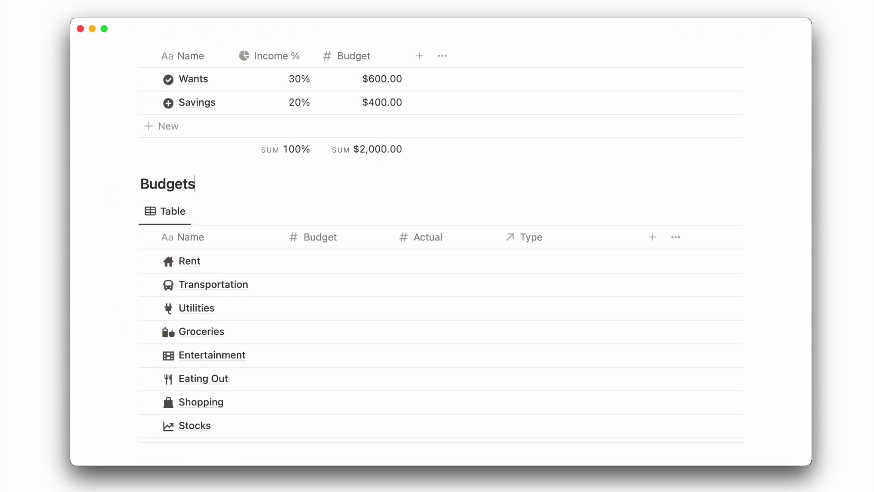
{"action": "scroll", "coordinate": [544, 185], "scroll_direction": "down", "scroll_amount": 2}
{"action": "left_click", "coordinate": [545, 181]}
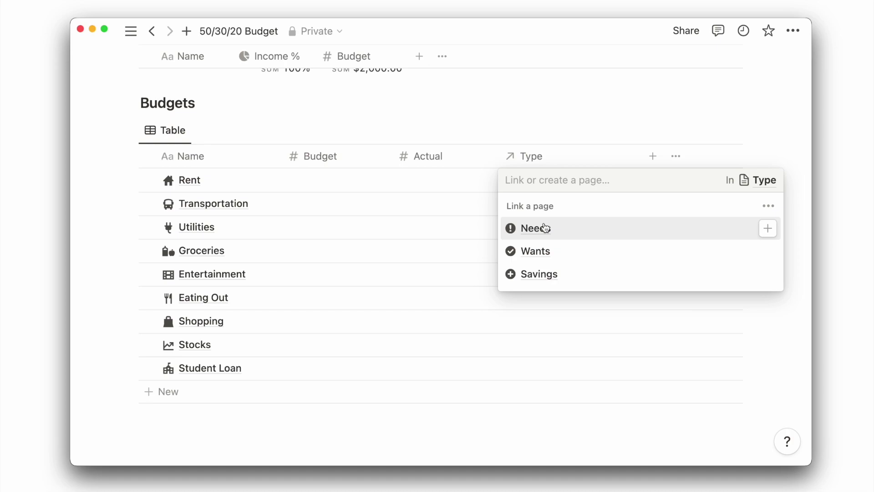
{"action": "left_click", "coordinate": [536, 227]}
{"action": "left_click", "coordinate": [523, 203]}
{"action": "left_click", "coordinate": [536, 251]}
{"action": "left_click", "coordinate": [520, 227]}
{"action": "left_click", "coordinate": [536, 275]}
{"action": "left_click", "coordinate": [528, 261]}
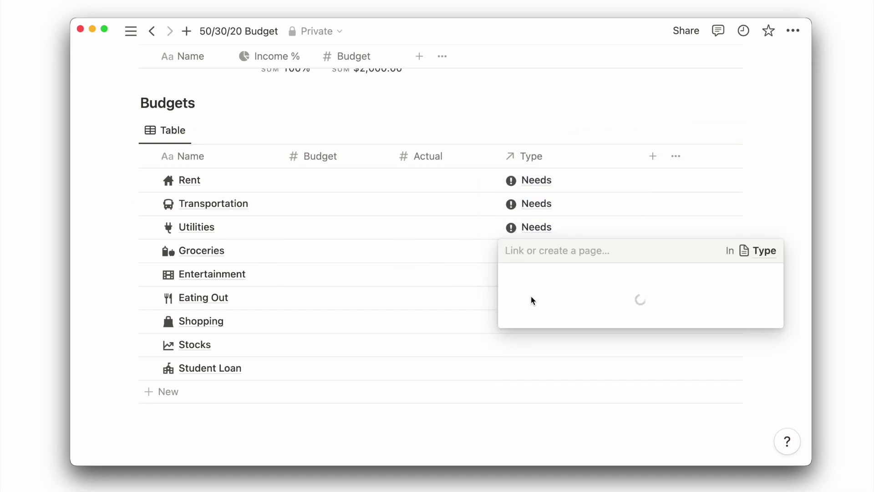
{"action": "left_click", "coordinate": [536, 297]}
Step: Set Entertainment, Eating Out and Shopping to Wants, and Stocks and Student Loan to Savings
{"action": "left_click", "coordinate": [529, 279]}
{"action": "left_click", "coordinate": [536, 345]}
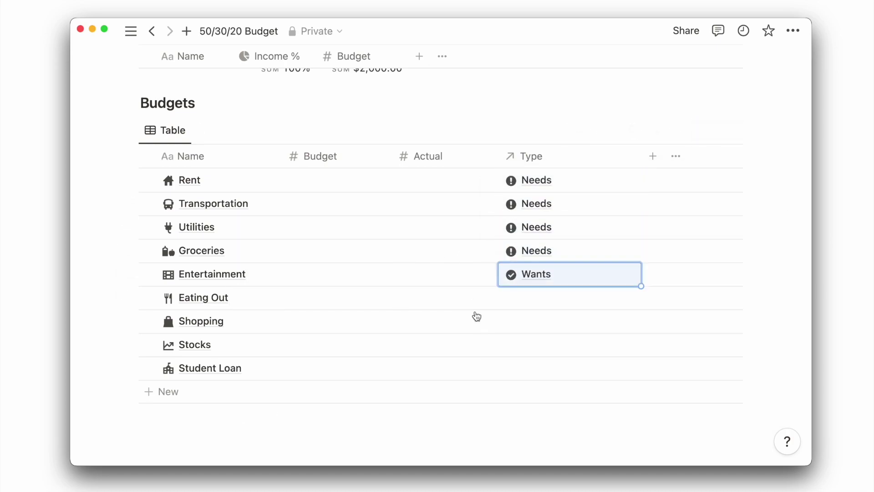
{"action": "left_click", "coordinate": [523, 298]}
{"action": "left_click", "coordinate": [536, 368]}
{"action": "left_click", "coordinate": [529, 321]}
{"action": "left_click", "coordinate": [528, 249]}
{"action": "left_click", "coordinate": [528, 345]}
{"action": "left_click", "coordinate": [527, 437]}
{"action": "left_click", "coordinate": [529, 368]}
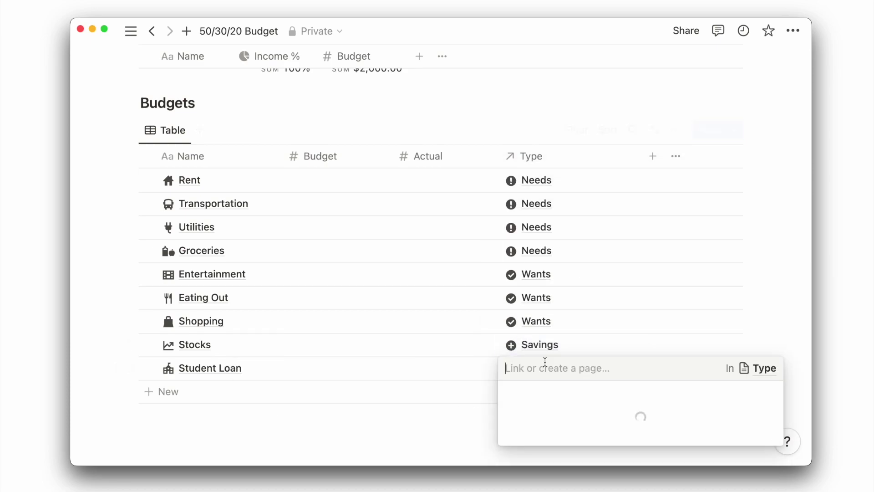
{"action": "left_click", "coordinate": [529, 460]}
{"action": "left_click", "coordinate": [545, 163]}
Step: Give the Type property a dotted-circle icon and move the Type column right after Name
{"action": "left_click", "coordinate": [518, 187]}
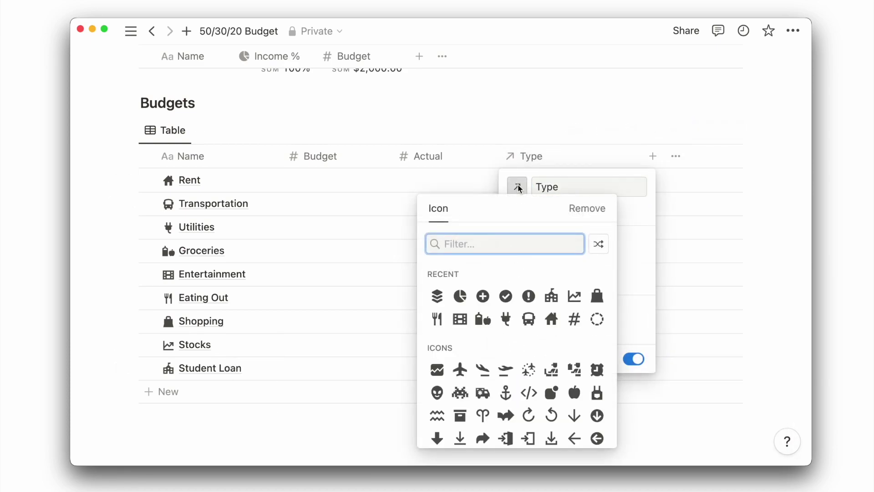
{"action": "left_click", "coordinate": [597, 320]}
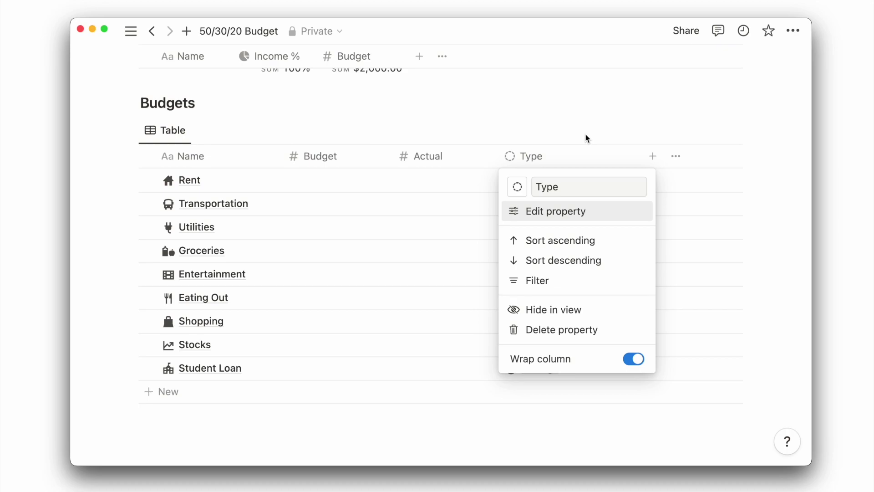
{"action": "left_click", "coordinate": [642, 153]}
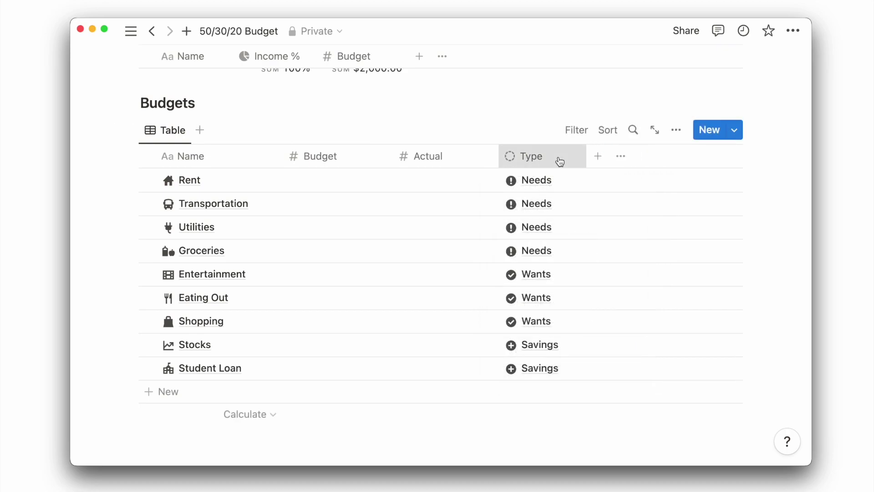
{"action": "left_click_drag", "start_coordinate": [560, 159], "coordinate": [357, 151]}
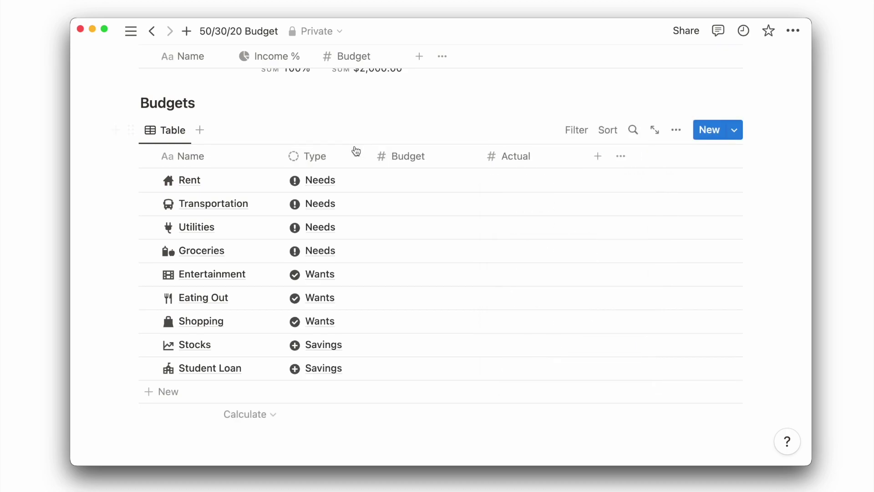
Step: Group the Budgets table by Type with manual group order, hiding the empty No Type group
{"action": "left_click", "coordinate": [675, 130]}
{"action": "left_click", "coordinate": [647, 306]}
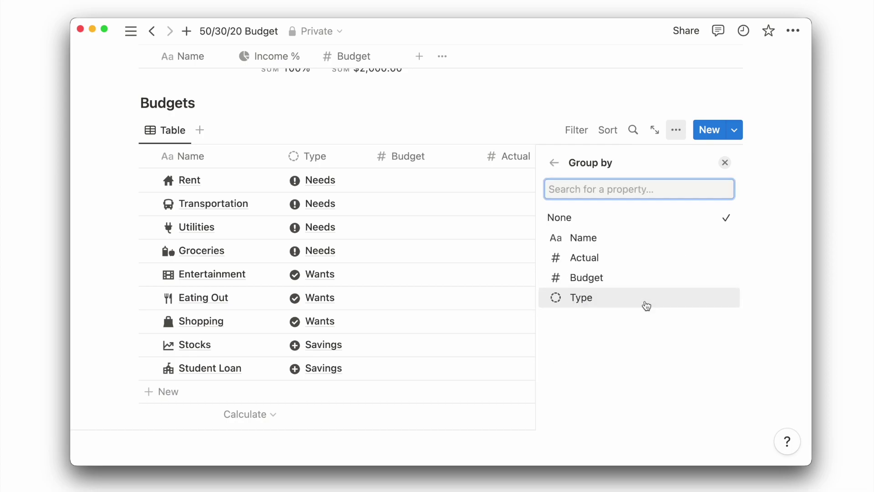
{"action": "left_click", "coordinate": [647, 305]}
{"action": "left_click", "coordinate": [654, 211]}
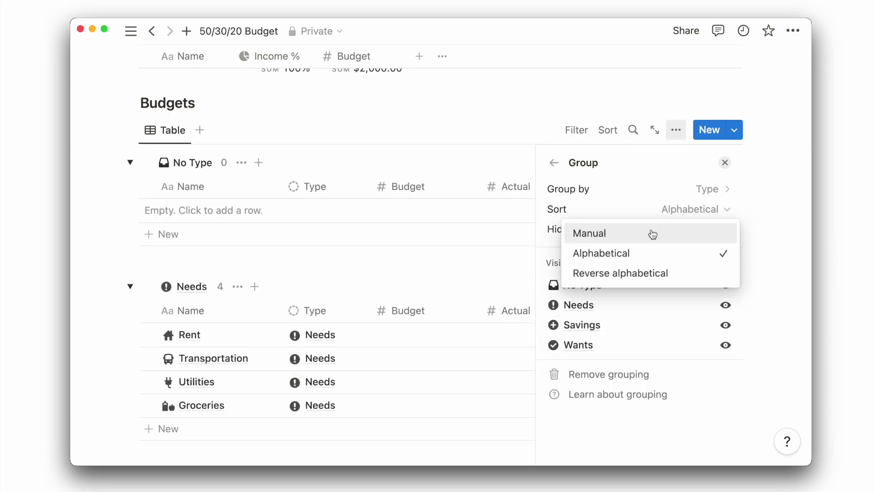
{"action": "left_click", "coordinate": [653, 233]}
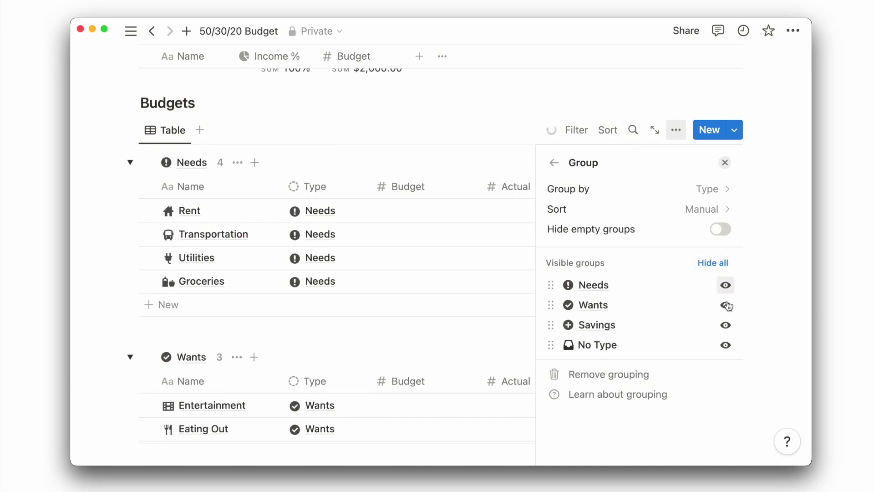
{"action": "left_click", "coordinate": [726, 346]}
{"action": "left_click", "coordinate": [725, 162]}
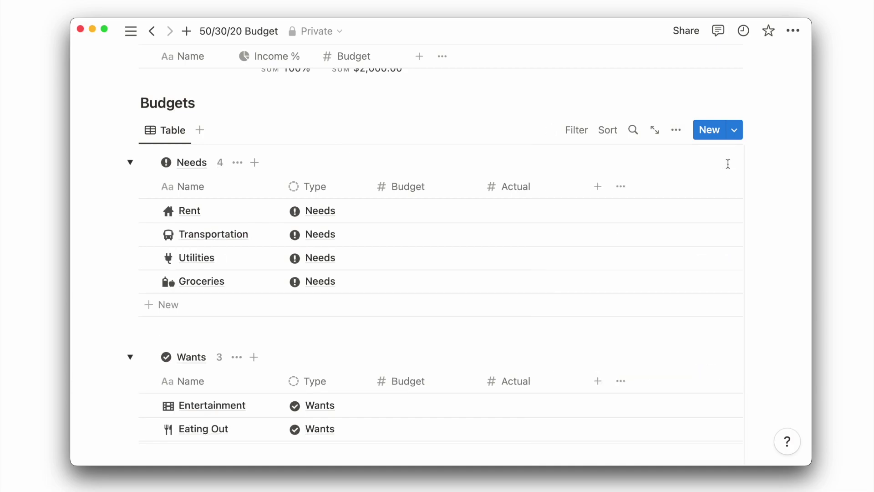
Step: Collapse the Needs, Wants and Savings groups, then expand Savings and Wants again
{"action": "left_click", "coordinate": [136, 164]}
{"action": "left_click", "coordinate": [130, 200]}
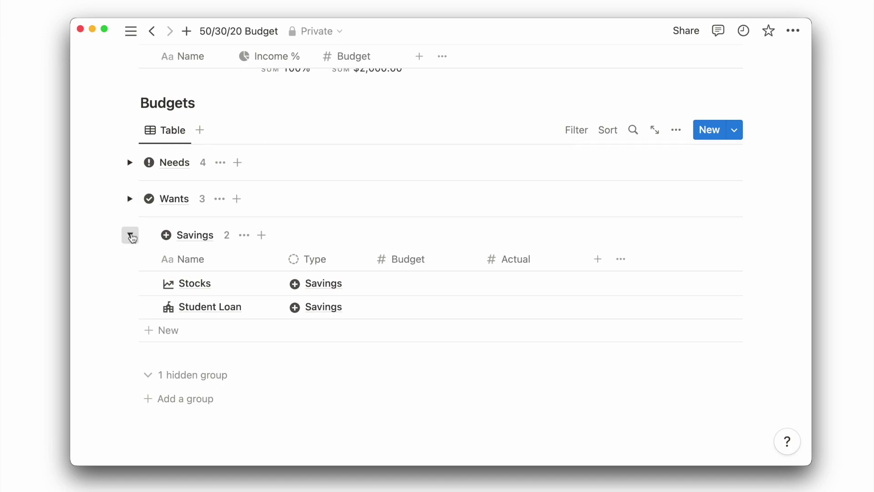
{"action": "left_click", "coordinate": [130, 235]}
{"action": "left_click", "coordinate": [130, 262]}
{"action": "left_click", "coordinate": [131, 229]}
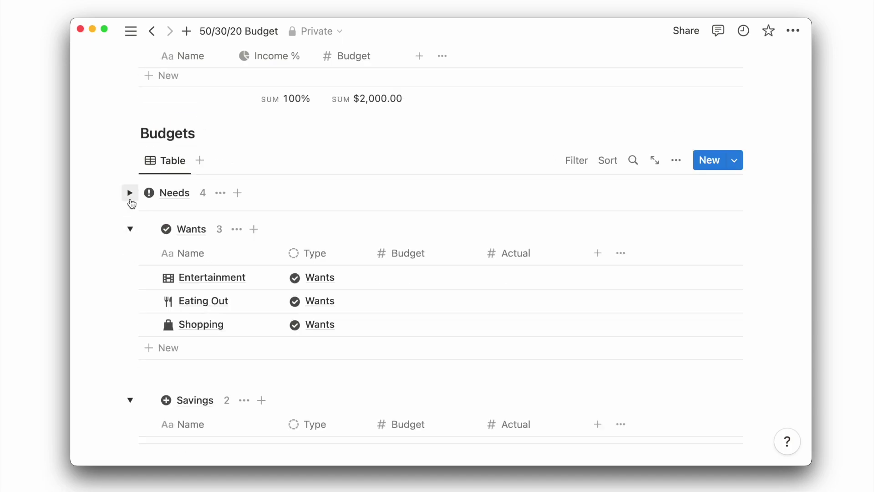
Step: Enter Needs budgets: Rent 600, Transportation 100, Utilities 200, Groceries 100
{"action": "left_click", "coordinate": [130, 192]}
{"action": "scroll", "coordinate": [416, 218], "scroll_direction": "down", "scroll_amount": 1}
{"action": "left_click", "coordinate": [415, 206]}
{"action": "type", "text": "600"}
{"action": "left_click", "coordinate": [416, 229]}
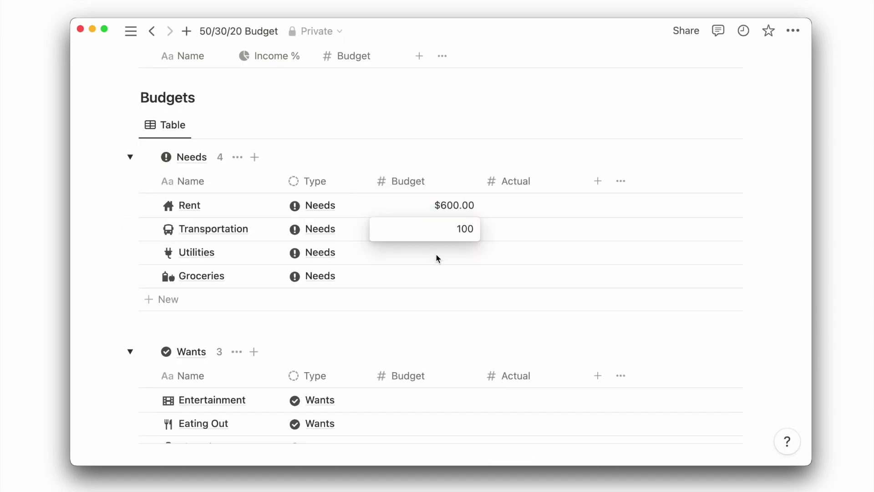
{"action": "left_click", "coordinate": [437, 258]}
{"action": "type", "text": "200"}
{"action": "left_click", "coordinate": [436, 276]}
{"action": "type", "text": "100"}
{"action": "key", "text": "Return"}
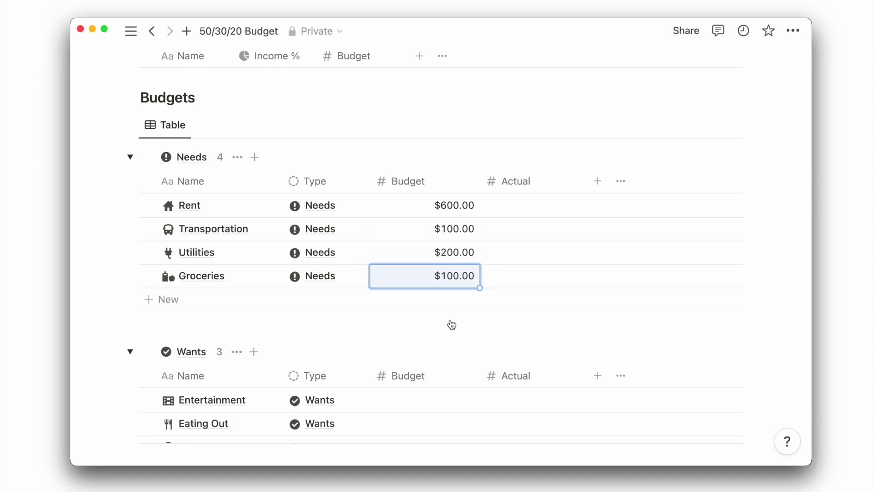
Step: Show the $1,000.00 sum under the Needs group's Budget column
{"action": "left_click", "coordinate": [448, 323]}
{"action": "left_click", "coordinate": [446, 347]}
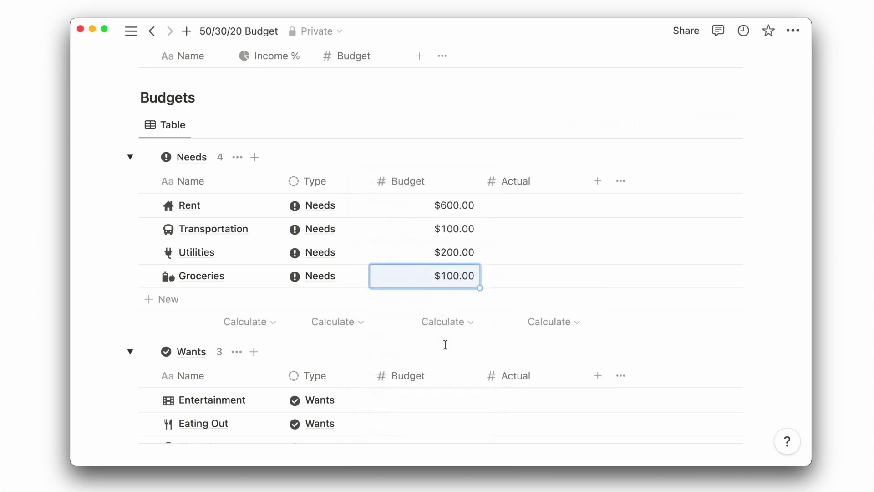
{"action": "scroll", "coordinate": [445, 344], "scroll_direction": "up", "scroll_amount": 5}
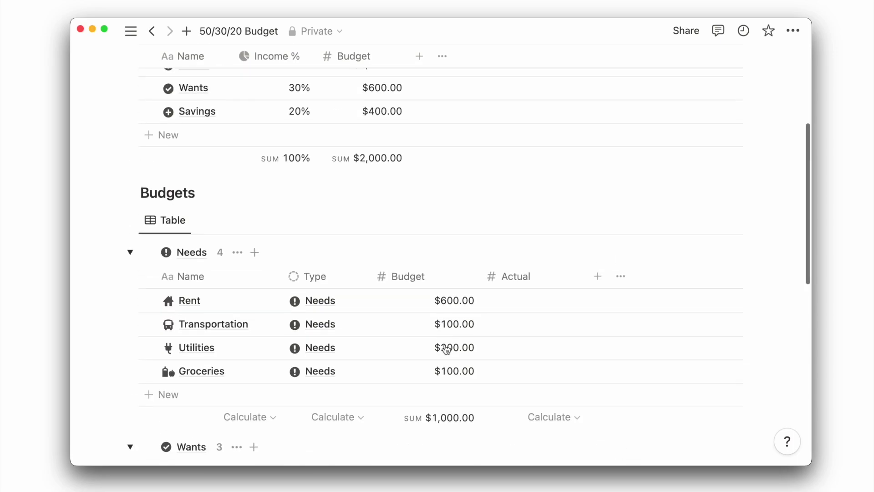
{"action": "scroll", "coordinate": [445, 345], "scroll_direction": "up", "scroll_amount": 1}
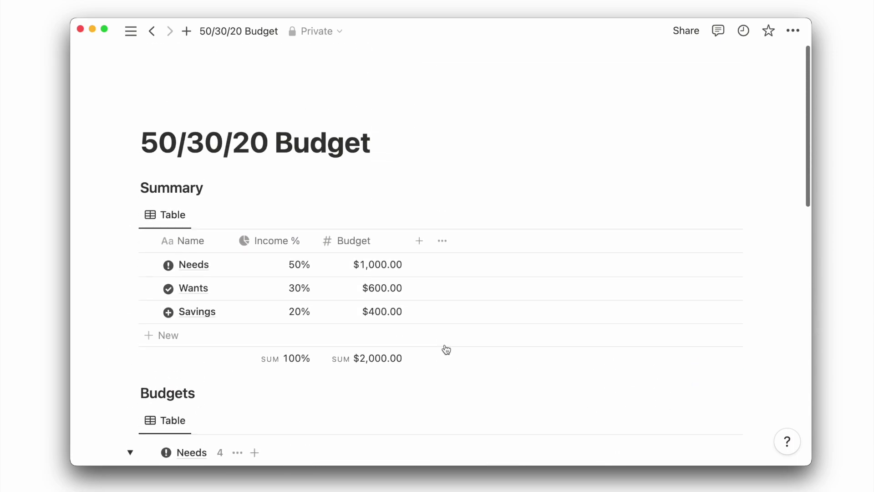
Step: Add a Rollup property named Budgeted with a number icon to the Summary table
{"action": "left_click", "coordinate": [419, 240]}
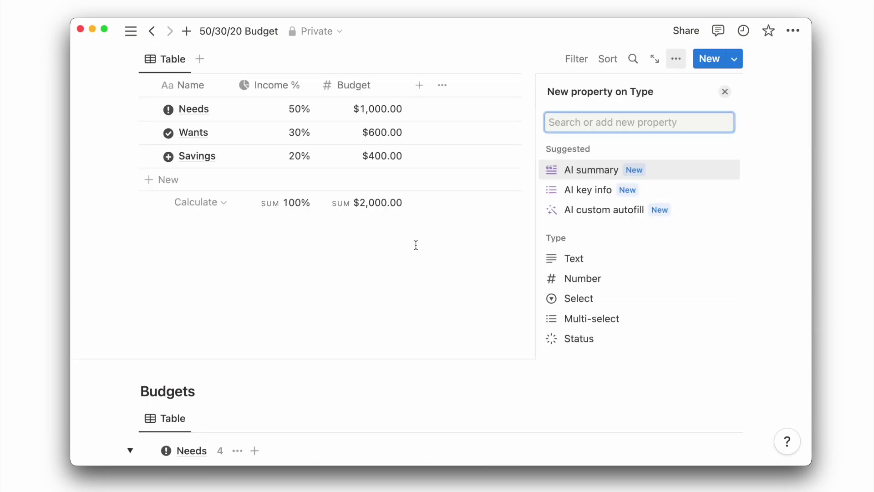
{"action": "type", "text": "roll"}
{"action": "key", "text": "Return"}
{"action": "type", "text": "Bud"}
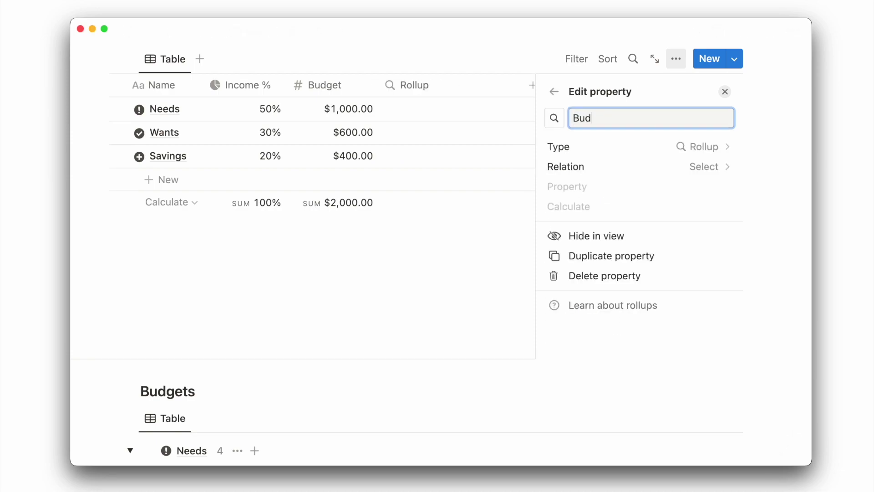
{"action": "type", "text": "geted"}
{"action": "left_click", "coordinate": [553, 119]}
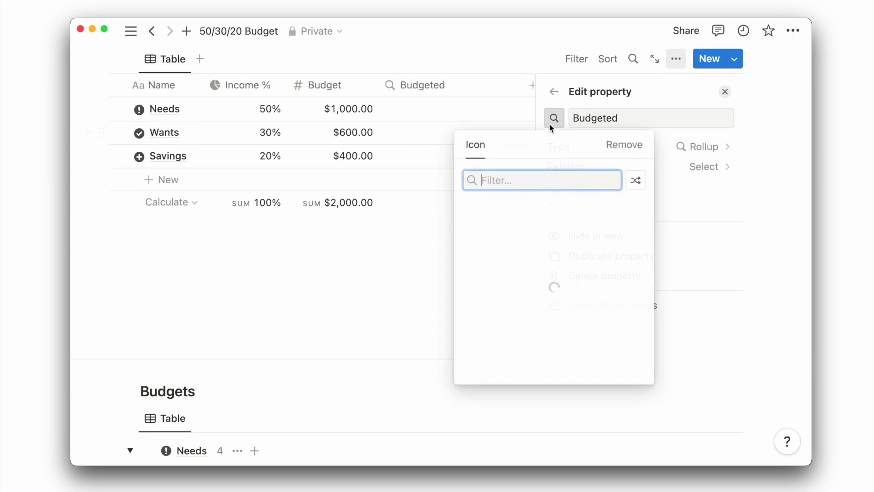
{"action": "type", "text": "number"}
{"action": "left_click", "coordinate": [497, 213]}
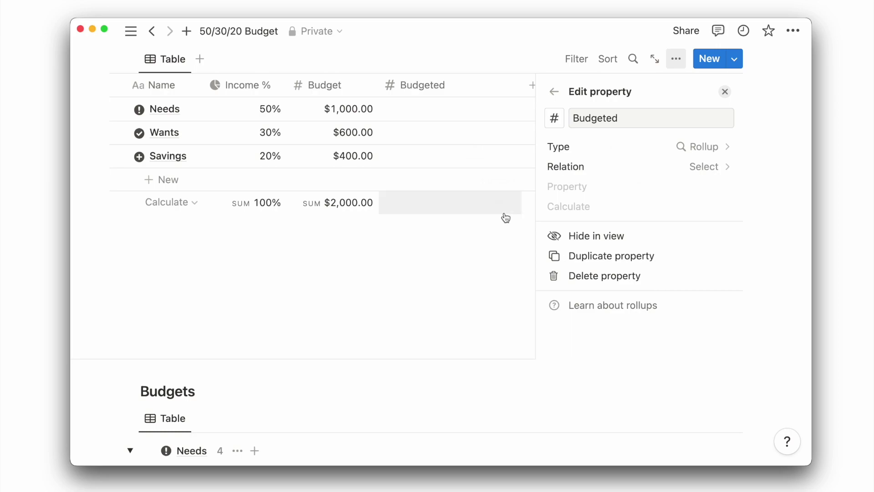
Step: Roll up the Budget property through the Categories relation as Sum, with a column total underneath
{"action": "left_click", "coordinate": [625, 175]}
{"action": "left_click", "coordinate": [620, 231]}
{"action": "left_click", "coordinate": [654, 189]}
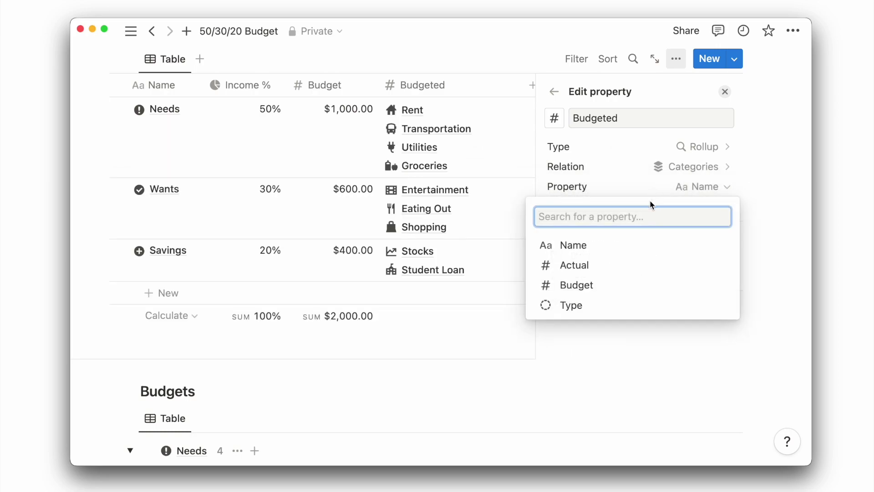
{"action": "left_click", "coordinate": [620, 285]}
{"action": "left_click", "coordinate": [670, 209]}
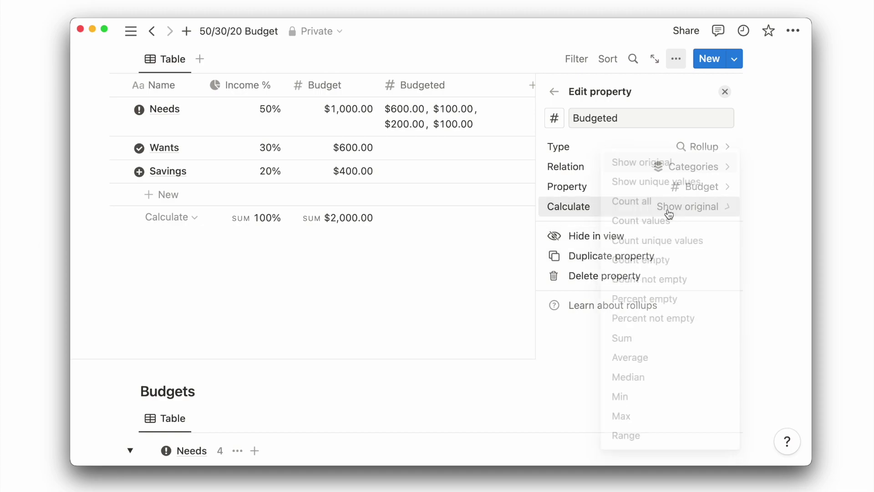
{"action": "left_click", "coordinate": [666, 339]}
{"action": "left_click", "coordinate": [479, 203]}
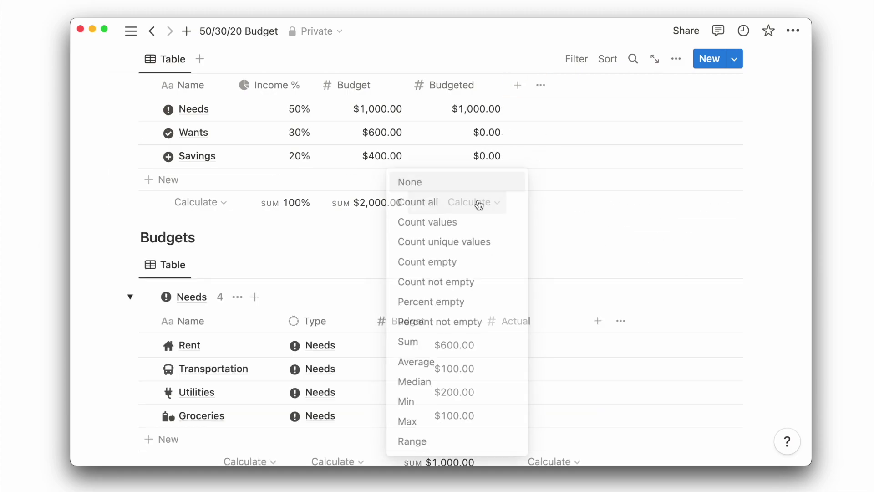
{"action": "left_click", "coordinate": [449, 342]}
Step: Add a Budget Left formula column with a number icon computing prop("Budget") - prop("Budgeted")
{"action": "left_click", "coordinate": [518, 85]}
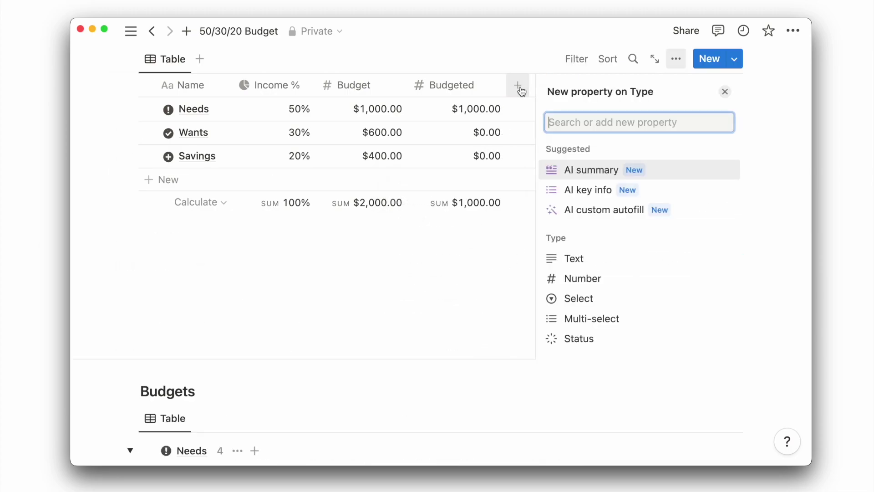
{"action": "type", "text": "formu"}
{"action": "key", "text": "Return"}
{"action": "type", "text": "Budget"}
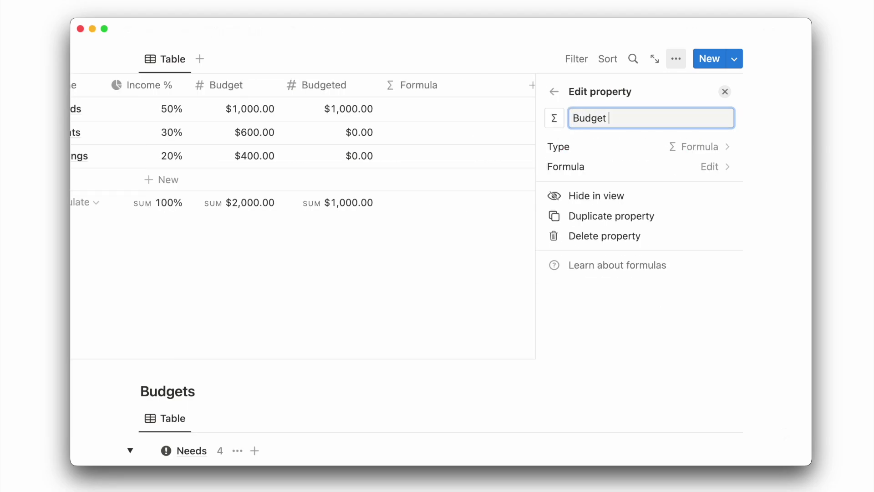
{"action": "type", "text": " Left"}
{"action": "left_click", "coordinate": [553, 117]}
{"action": "type", "text": "number"}
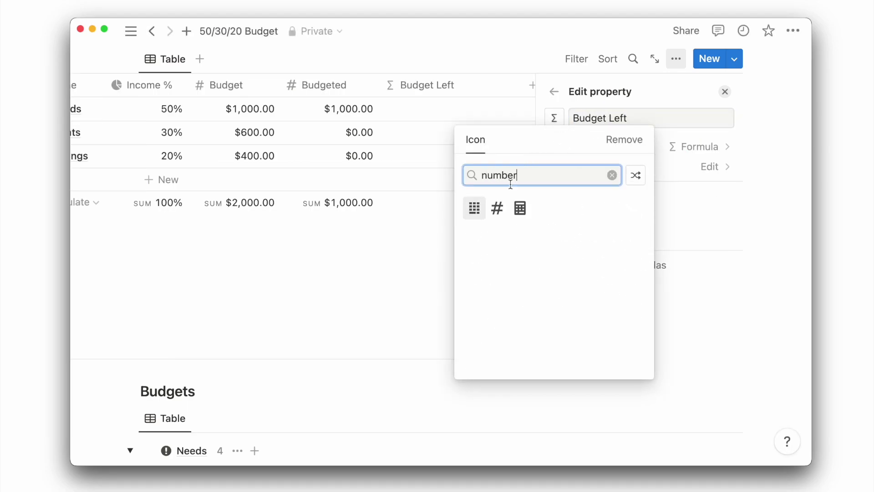
{"action": "left_click", "coordinate": [497, 208]}
{"action": "left_click", "coordinate": [606, 167]}
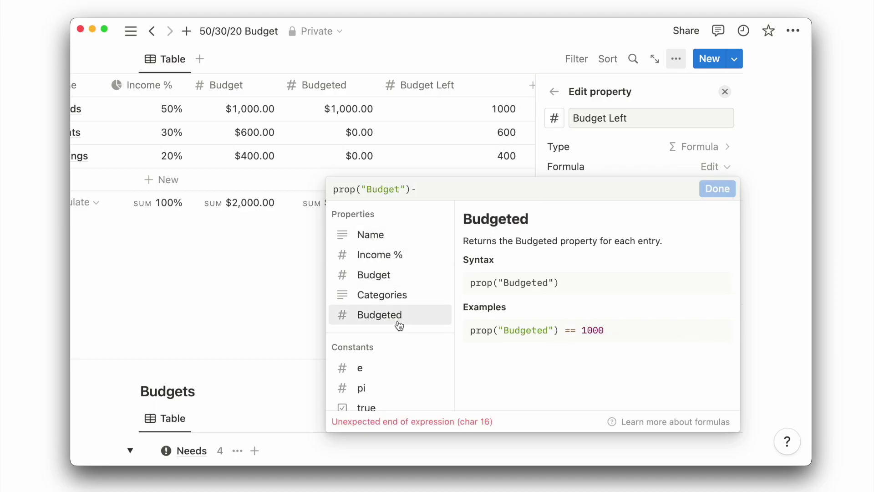
{"action": "left_click", "coordinate": [714, 191]}
Step: Format Budget Left as US Dollar and show its sum under the column
{"action": "left_click", "coordinate": [711, 189]}
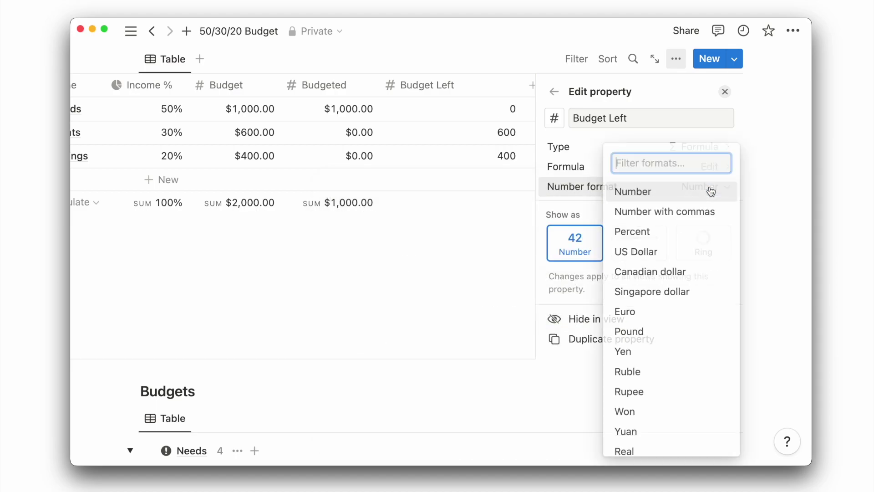
{"action": "left_click", "coordinate": [690, 254]}
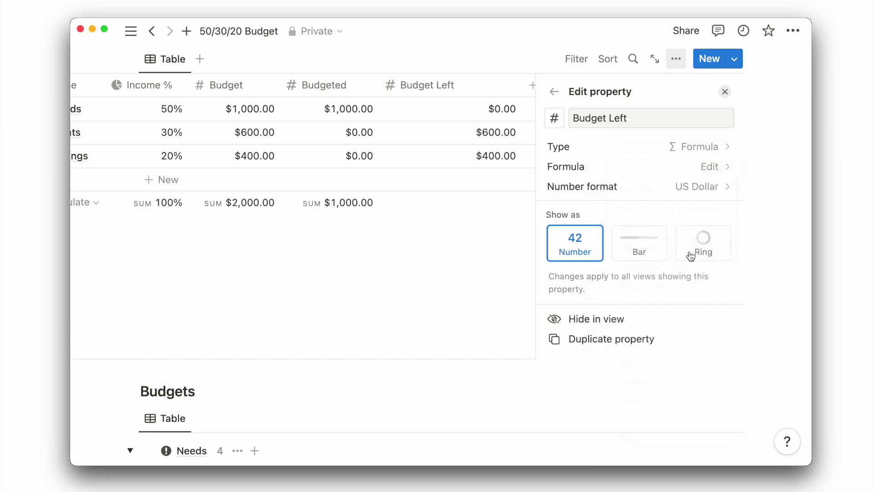
{"action": "left_click", "coordinate": [725, 91]}
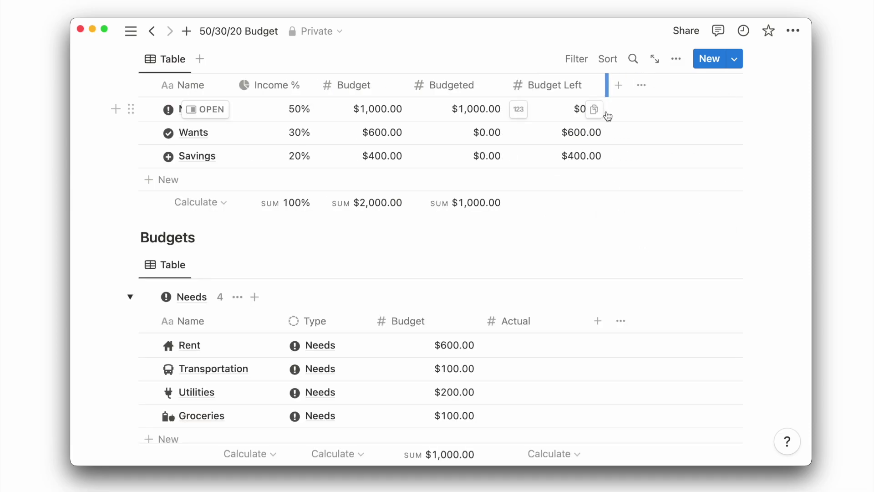
{"action": "left_click", "coordinate": [571, 203]}
{"action": "left_click", "coordinate": [539, 339]}
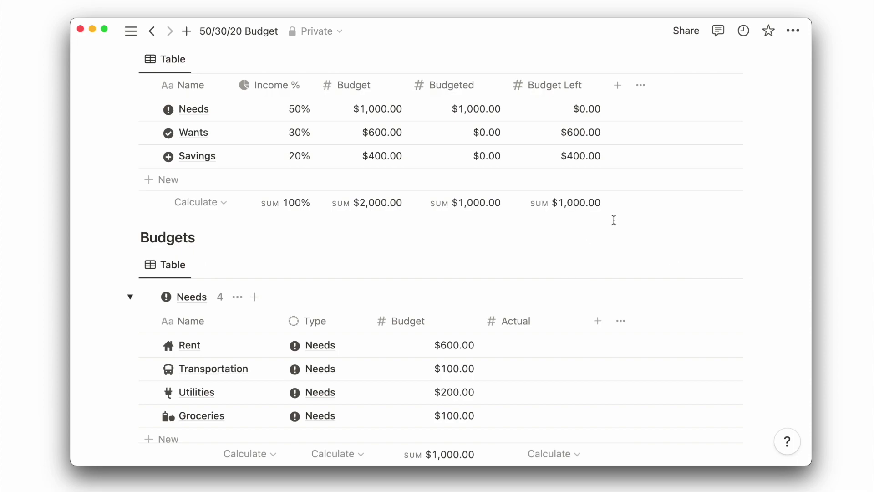
Step: Give the Entertainment, Eating Out and Shopping items a $200 budget each
{"action": "scroll", "coordinate": [553, 313], "scroll_direction": "down", "scroll_amount": 10}
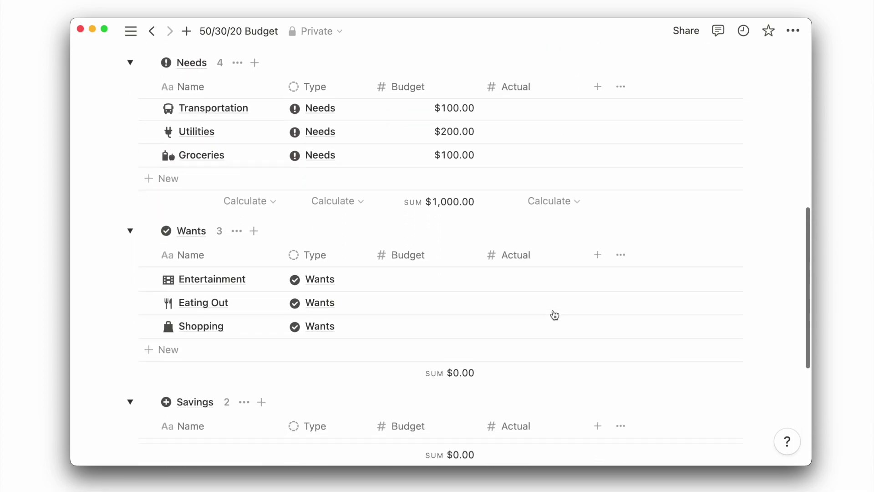
{"action": "left_click", "coordinate": [424, 199]}
{"action": "type", "text": "200"}
{"action": "left_click", "coordinate": [448, 225]}
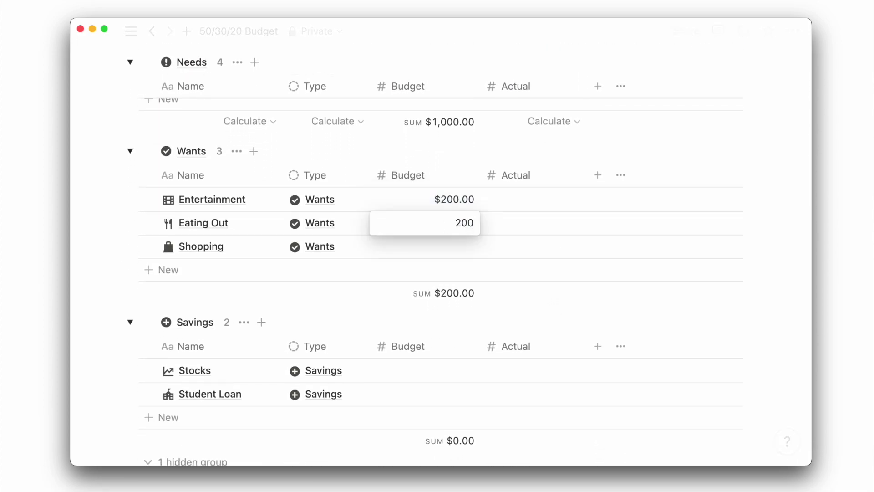
{"action": "key", "text": "Return"}
{"action": "left_click", "coordinate": [443, 254]}
{"action": "type", "text": "200"}
{"action": "key", "text": "Return"}
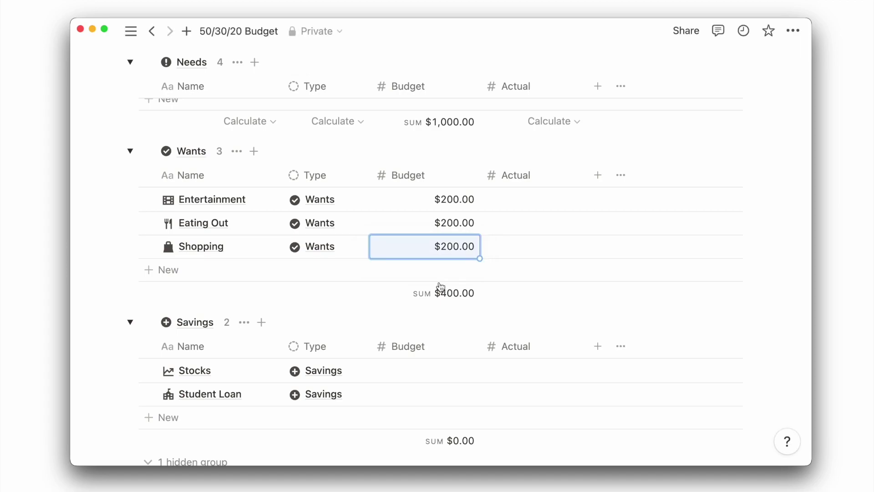
Step: Give the Stocks and Student Loan savings items a $200 budget each
{"action": "scroll", "coordinate": [439, 288], "scroll_direction": "down", "scroll_amount": 4}
{"action": "left_click", "coordinate": [423, 241]}
{"action": "type", "text": "200"}
{"action": "key", "text": "Return"}
{"action": "left_click", "coordinate": [418, 265]}
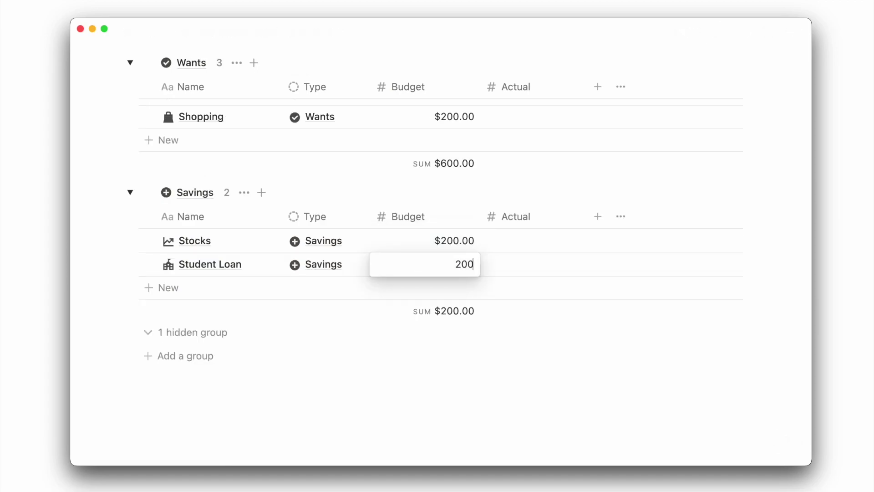
{"action": "key", "text": "Return"}
Step: Enter Needs actual amounts: Rent 600, Transportation 80, and 95 for the next item
{"action": "scroll", "coordinate": [446, 189], "scroll_direction": "up", "scroll_amount": 6}
{"action": "left_click", "coordinate": [532, 170]}
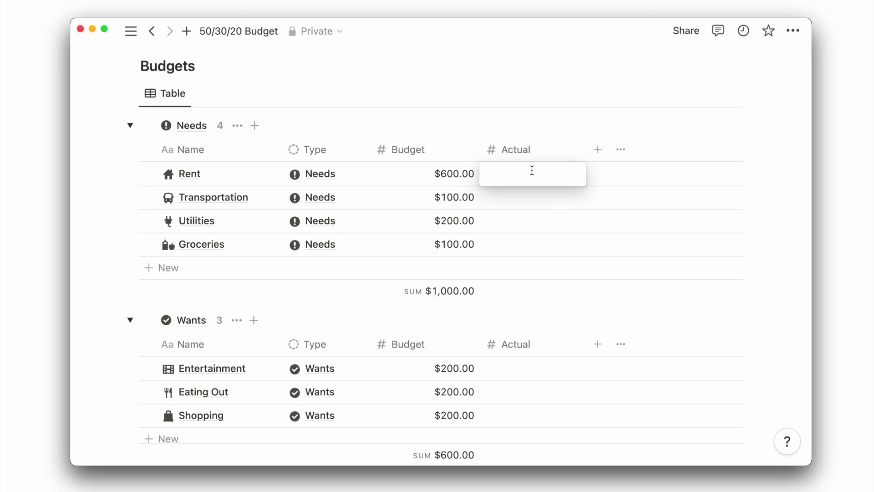
{"action": "type", "text": "600"}
{"action": "key", "text": "Return"}
{"action": "left_click", "coordinate": [537, 197]}
{"action": "type", "text": "80"}
Step: Enter actuals of 120, 250 and 190 for Entertainment, Eating Out and Shopping, and 200 for Stocks
{"action": "key", "text": "Return"}
{"action": "left_click", "coordinate": [545, 228]}
{"action": "type", "text": "95"}
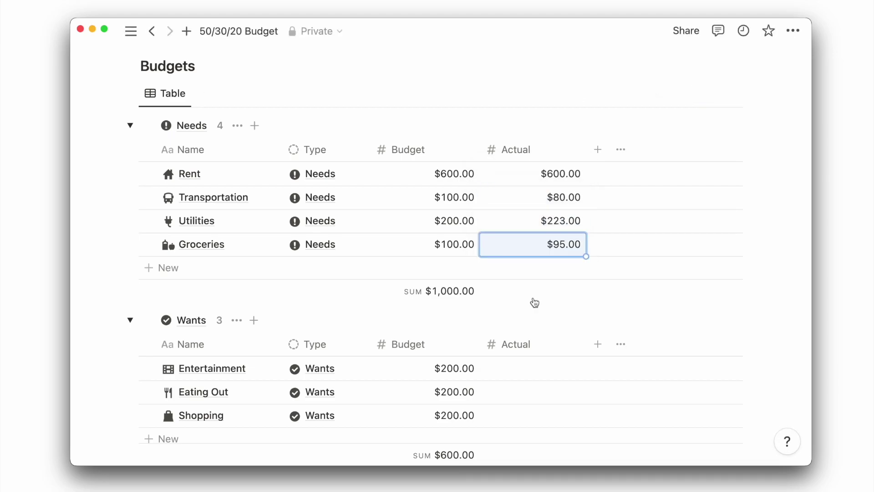
{"action": "scroll", "coordinate": [533, 300], "scroll_direction": "down", "scroll_amount": 4}
{"action": "left_click", "coordinate": [533, 196]}
{"action": "type", "text": "120"}
{"action": "left_click", "coordinate": [542, 219]}
{"action": "type", "text": "250"}
{"action": "left_click", "coordinate": [533, 243]}
{"action": "type", "text": "190"}
{"action": "key", "text": "Return"}
{"action": "scroll", "coordinate": [549, 275], "scroll_direction": "down", "scroll_amount": 3}
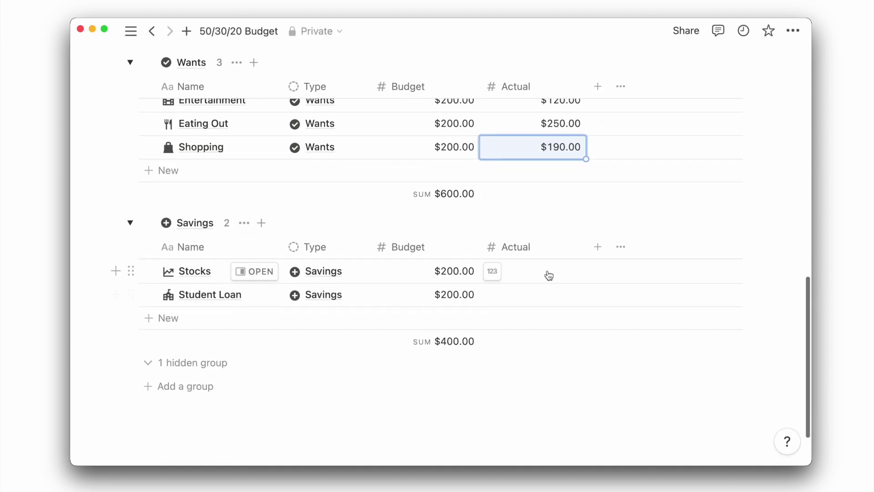
{"action": "left_click", "coordinate": [548, 272]}
{"action": "type", "text": "200"}
{"action": "left_click", "coordinate": [539, 295]}
Step: Record Student Loan's 200 actual and total the Savings group's Actual column with Sum
{"action": "type", "text": "200"}
{"action": "left_click", "coordinate": [546, 342]}
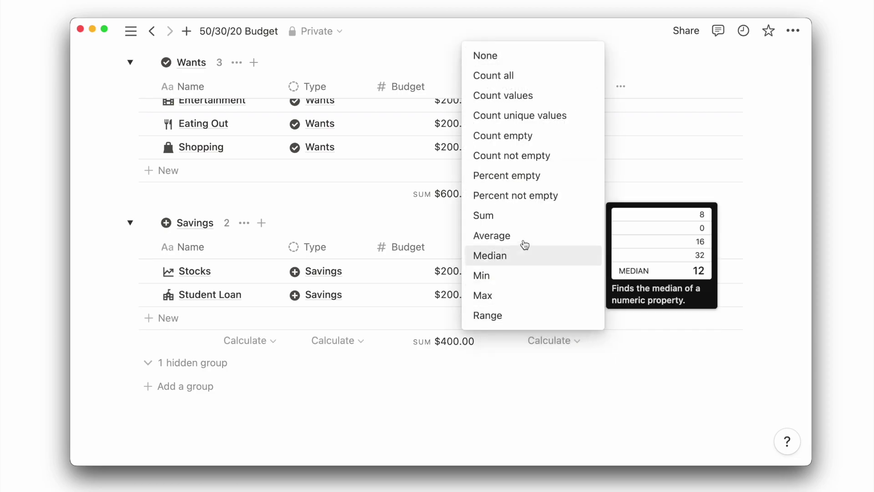
{"action": "left_click", "coordinate": [521, 215]}
{"action": "scroll", "coordinate": [235, 110], "scroll_direction": "up", "scroll_amount": 10}
Step: Show the Sum of Actual beside each Budgets group name, e.g. Needs $998.00
{"action": "left_click", "coordinate": [221, 120]}
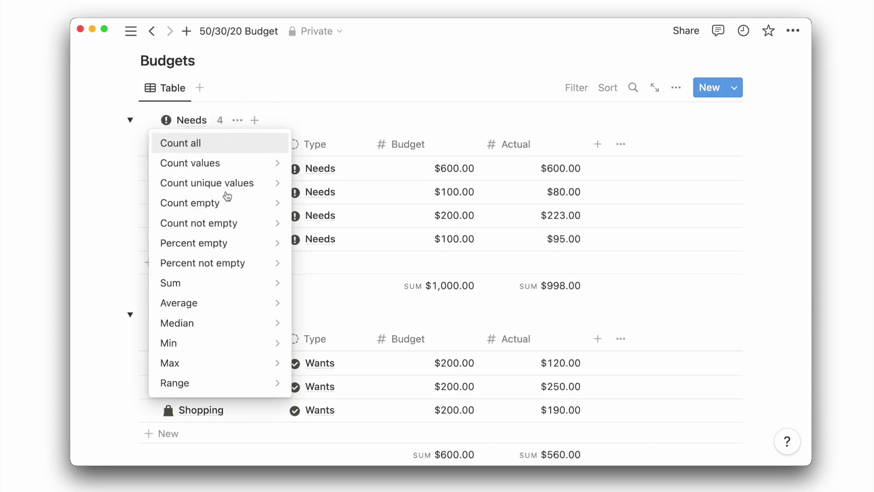
{"action": "mouse_move", "coordinate": [234, 279]}
{"action": "left_click", "coordinate": [319, 293]}
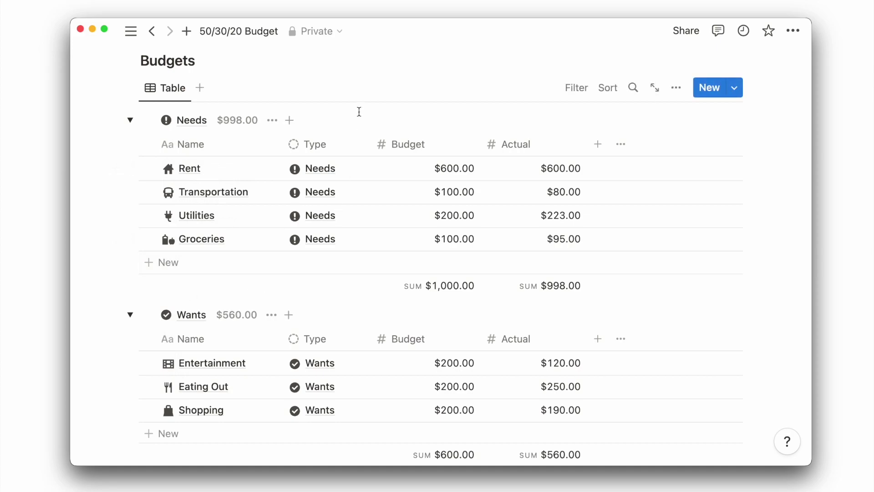
{"action": "scroll", "coordinate": [360, 111], "scroll_direction": "up", "scroll_amount": 8}
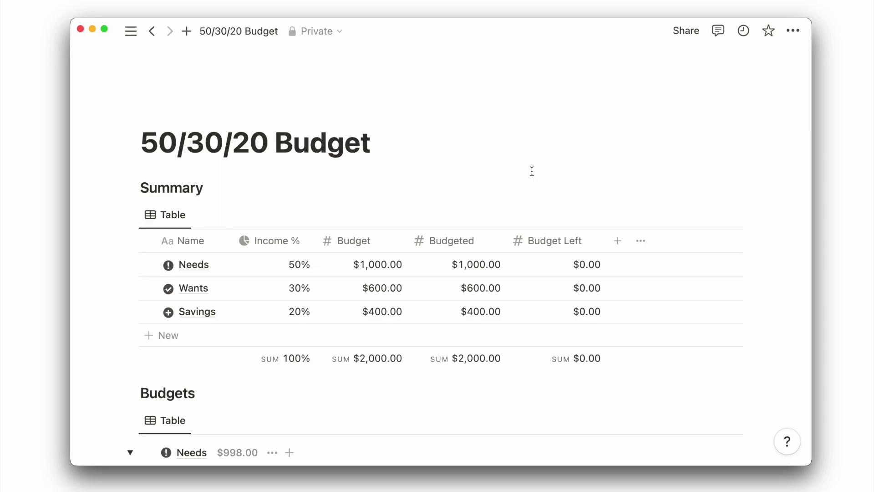
Step: Add a Rollup property named Actual with a number-sign icon to the Summary table
{"action": "left_click", "coordinate": [617, 241]}
{"action": "type", "text": "roll"}
{"action": "key", "text": "Return"}
{"action": "type", "text": "Actual"}
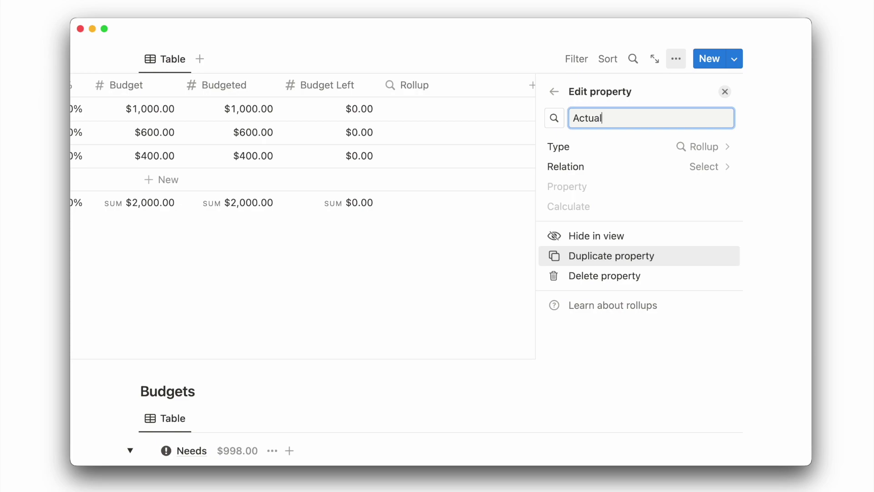
{"action": "left_click", "coordinate": [554, 118]}
{"action": "type", "text": "number"}
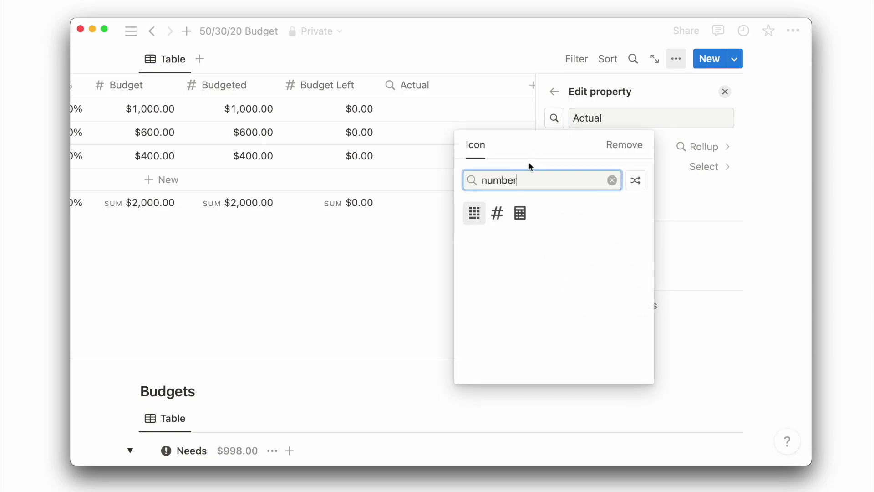
{"action": "left_click", "coordinate": [498, 212]}
Step: Roll up Actual through the Categories relation with Sum, and total the column
{"action": "left_click", "coordinate": [625, 168]}
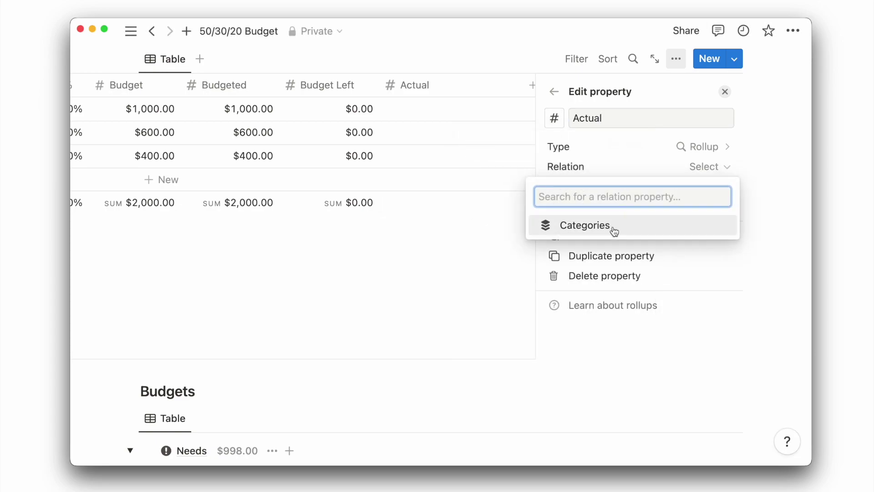
{"action": "left_click", "coordinate": [558, 226]}
{"action": "left_click", "coordinate": [649, 191]}
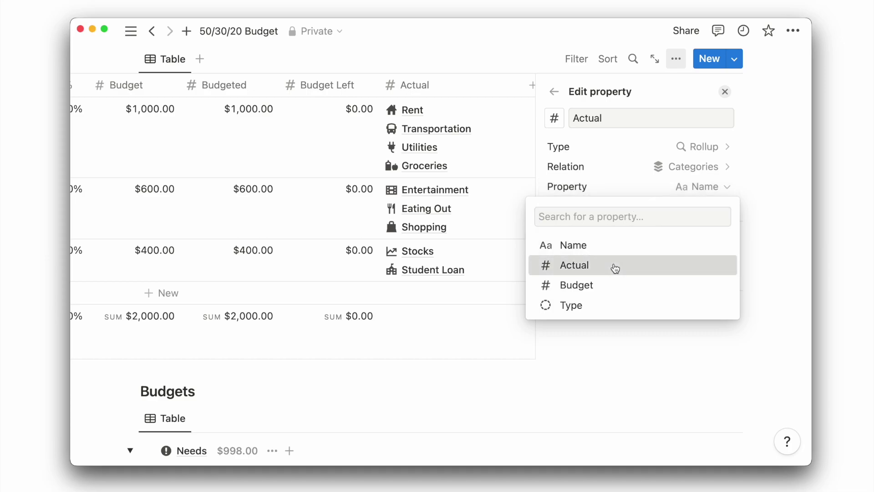
{"action": "left_click", "coordinate": [615, 268]}
{"action": "left_click", "coordinate": [658, 210]}
{"action": "left_click", "coordinate": [624, 341]}
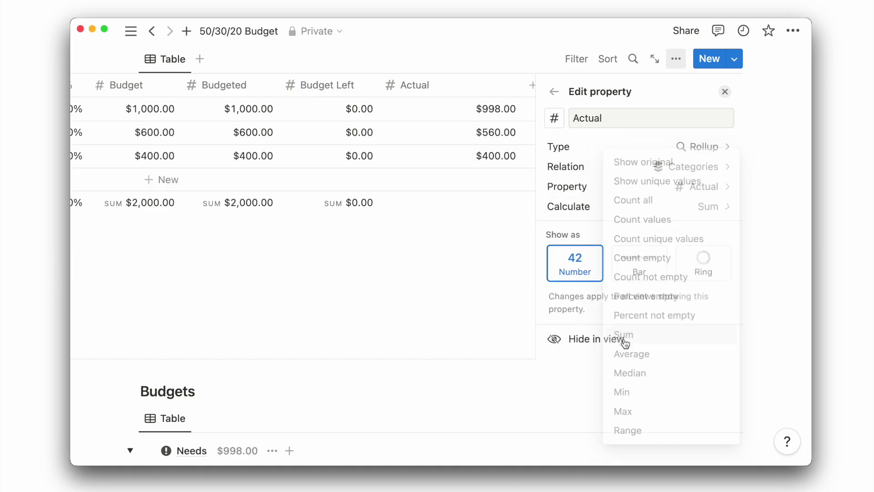
{"action": "key", "text": "Escape"}
{"action": "left_click", "coordinate": [658, 208]}
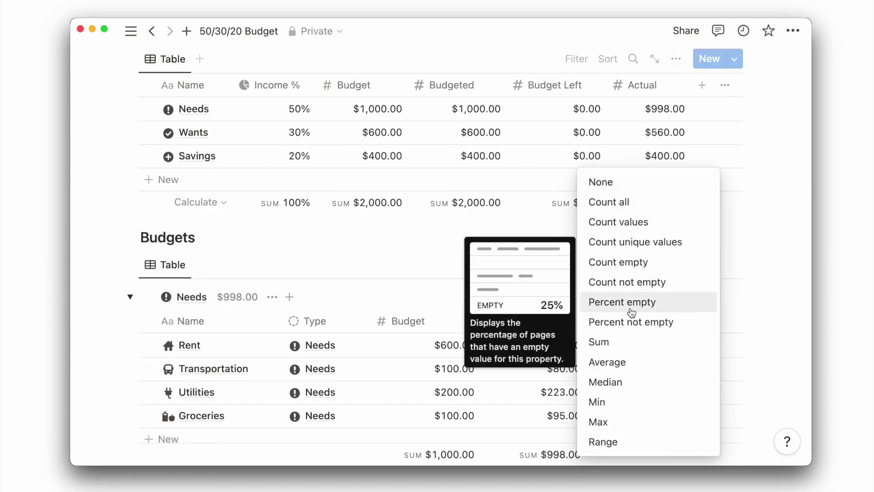
{"action": "key", "text": "Escape"}
Step: Add a Formula property named Actual Left with a number-sign icon
{"action": "left_click", "coordinate": [702, 84]}
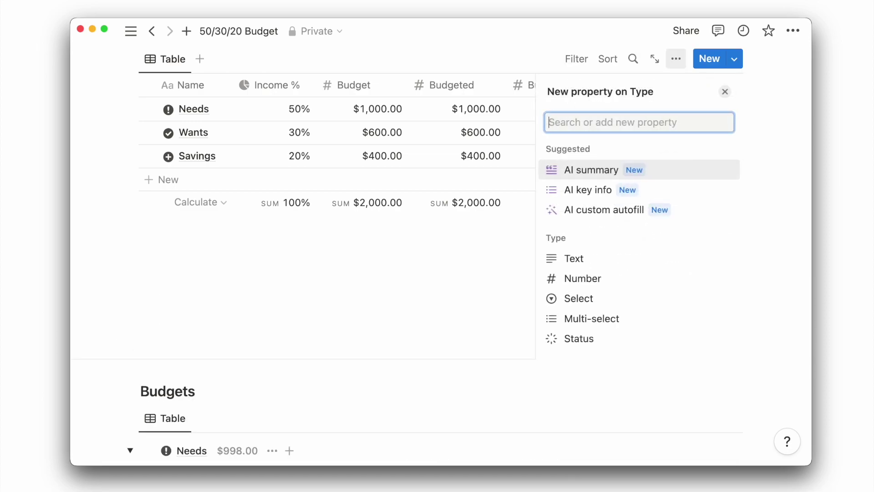
{"action": "type", "text": "form"}
{"action": "key", "text": "Return"}
{"action": "type", "text": "Actual "}
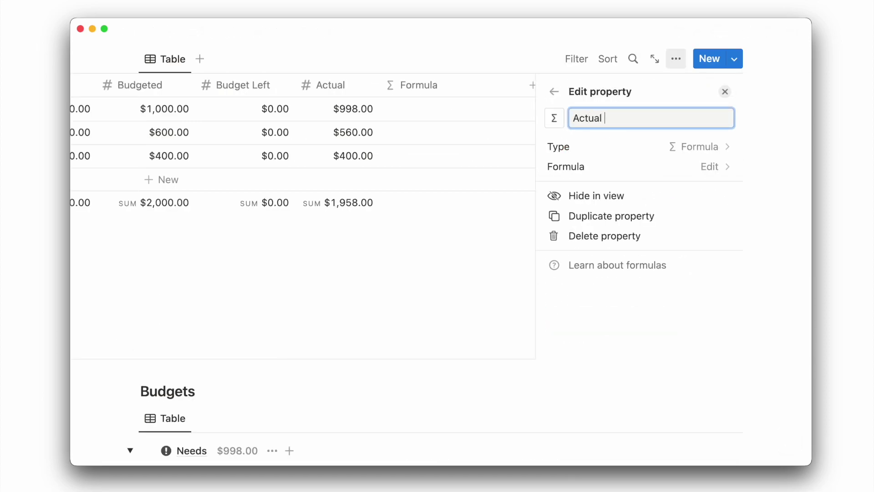
{"action": "type", "text": "Left"}
{"action": "left_click", "coordinate": [554, 118]}
{"action": "type", "text": "number"}
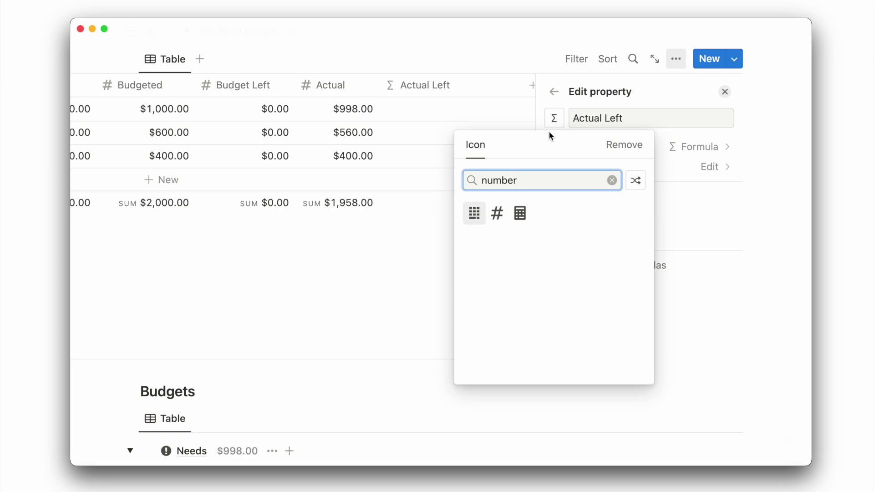
{"action": "left_click", "coordinate": [500, 208]}
Step: Set Actual Left's formula to prop("Budget")-prop("Actual") formatted as US Dollar
{"action": "left_click", "coordinate": [619, 168]}
{"action": "left_click", "coordinate": [413, 283]}
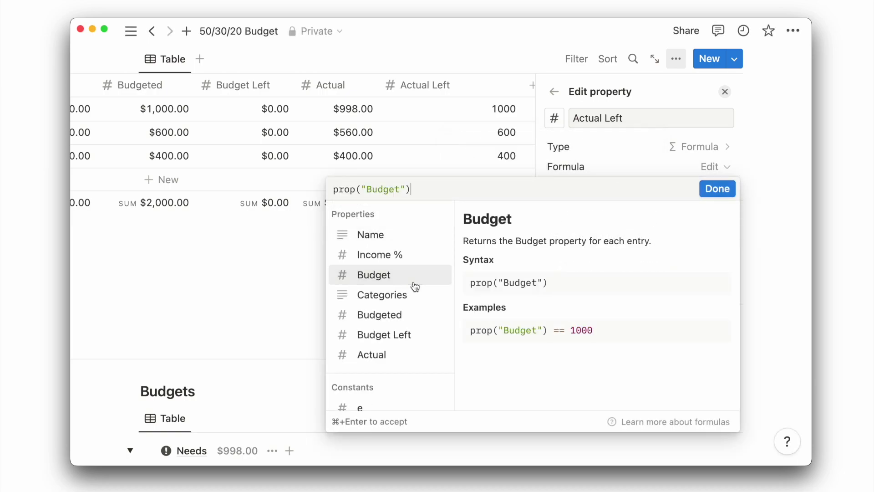
{"action": "type", "text": "-"}
{"action": "left_click", "coordinate": [392, 356]}
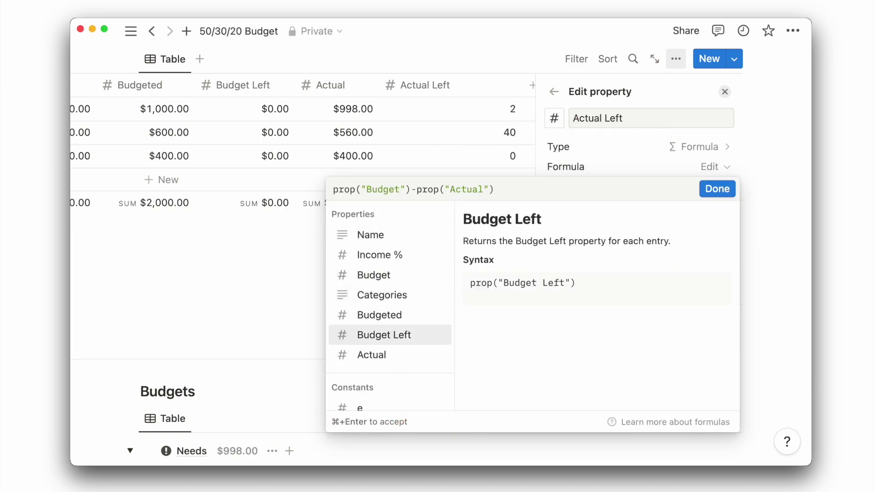
{"action": "left_click", "coordinate": [718, 188]}
{"action": "left_click", "coordinate": [721, 186]}
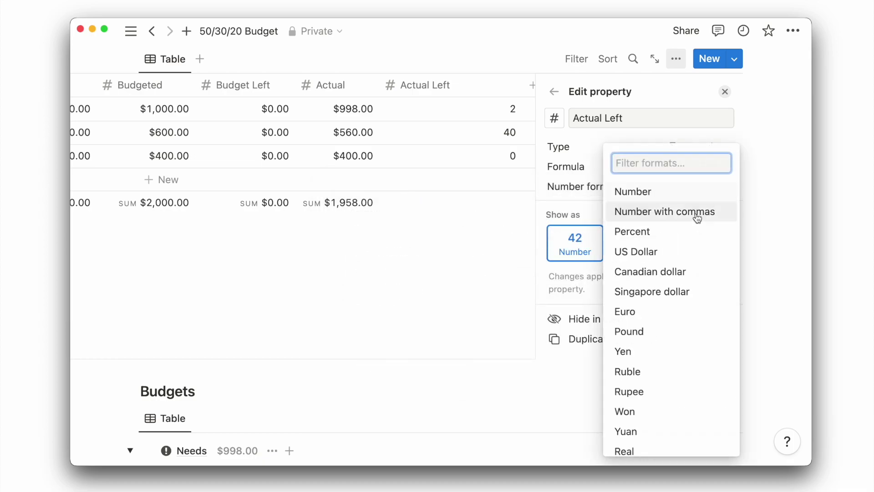
{"action": "left_click", "coordinate": [670, 252]}
Step: Total the Actual Left column with Sum, giving $42.00
{"action": "left_click", "coordinate": [725, 92]}
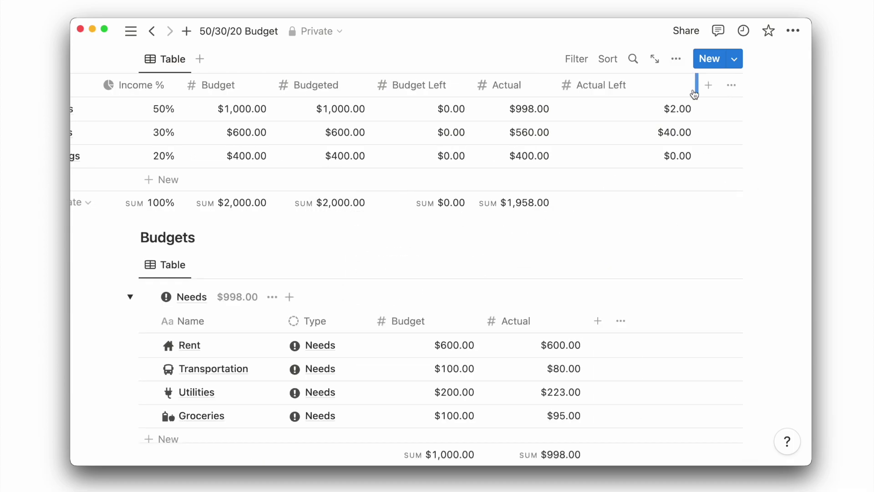
{"action": "left_click", "coordinate": [655, 203]}
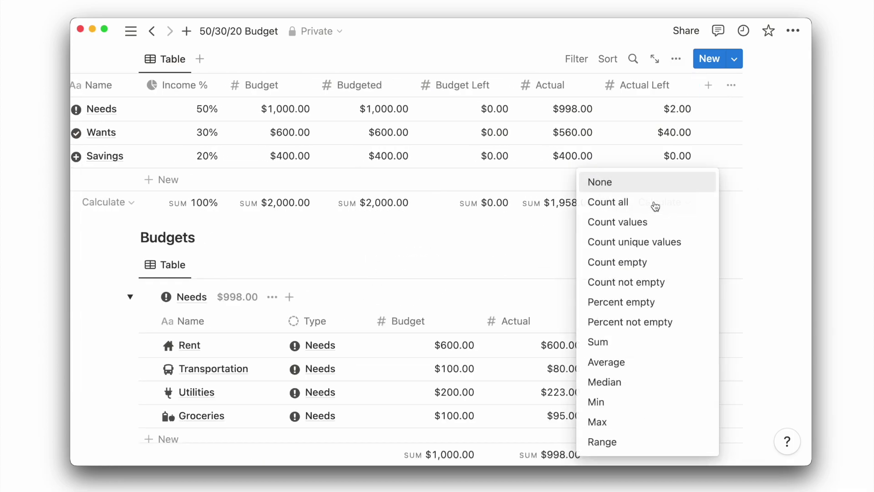
{"action": "left_click", "coordinate": [629, 340]}
{"action": "scroll", "coordinate": [588, 278], "scroll_direction": "up", "scroll_amount": 5}
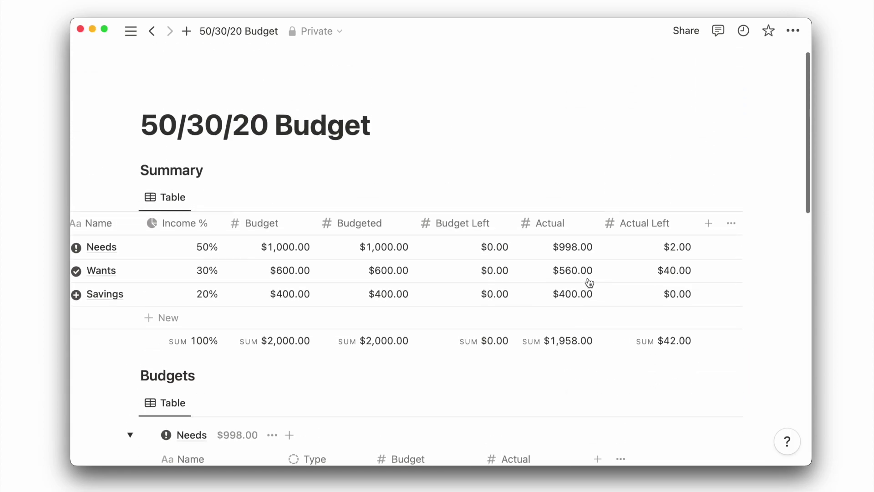
Step: Make the Wants category icon orange
{"action": "scroll", "coordinate": [590, 282], "scroll_direction": "left", "scroll_amount": 4}
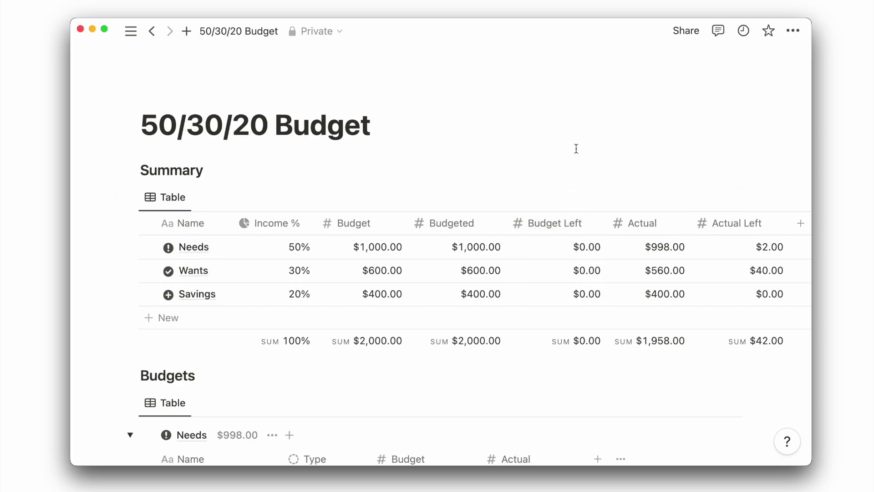
{"action": "left_click", "coordinate": [205, 271]}
{"action": "left_click", "coordinate": [472, 83]}
{"action": "left_click", "coordinate": [595, 146]}
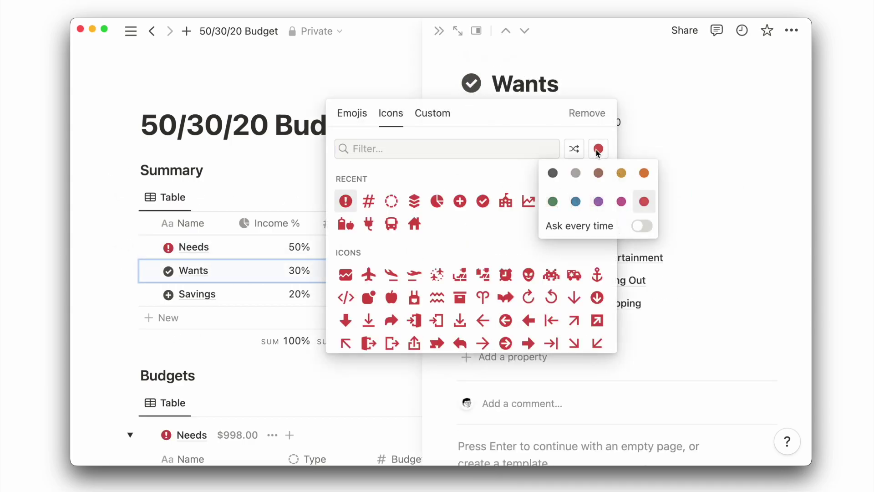
{"action": "left_click", "coordinate": [621, 174]}
{"action": "left_click", "coordinate": [437, 198]}
Step: Make the Savings category icon green
{"action": "left_click", "coordinate": [219, 296]}
{"action": "left_click", "coordinate": [471, 84]}
{"action": "key", "text": "Escape"}
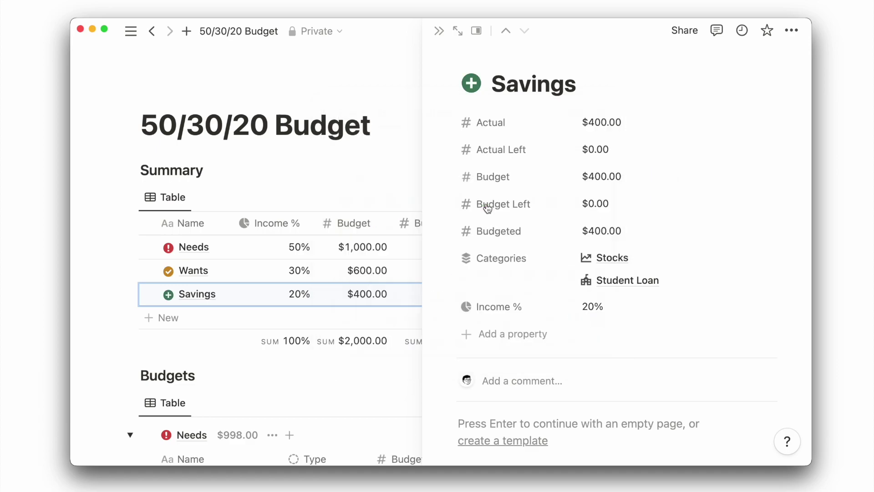
{"action": "left_click", "coordinate": [438, 31]}
{"action": "scroll", "coordinate": [430, 169], "scroll_direction": "down", "scroll_amount": 1}
Step: Collapse the Needs, Wants and Savings groups, then return to the top of the page
{"action": "scroll", "coordinate": [429, 168], "scroll_direction": "down", "scroll_amount": 6}
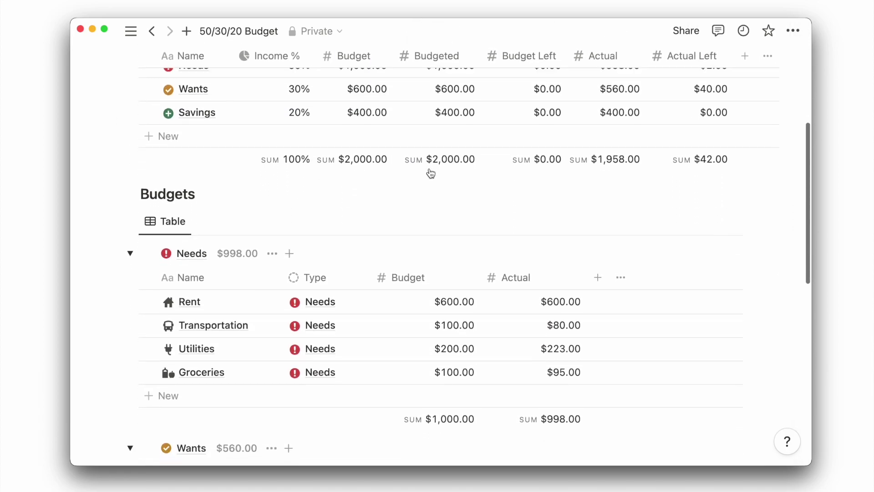
{"action": "scroll", "coordinate": [430, 171], "scroll_direction": "down", "scroll_amount": 5}
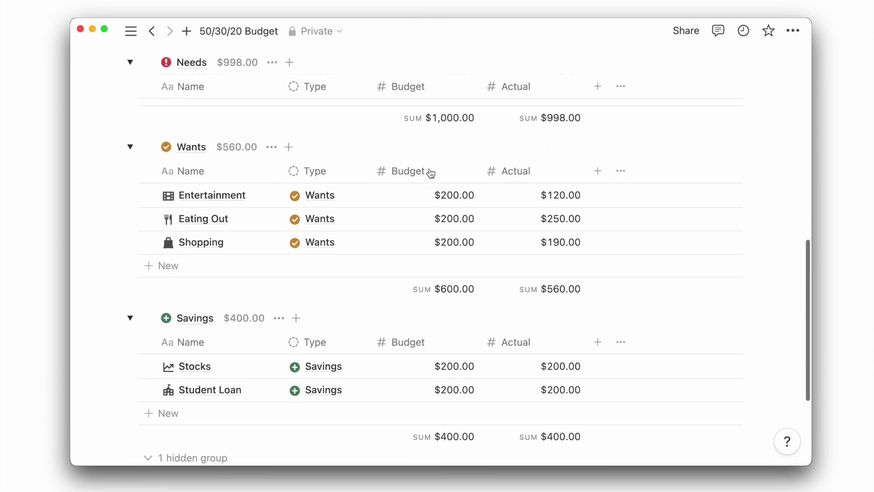
{"action": "scroll", "coordinate": [429, 169], "scroll_direction": "up", "scroll_amount": 6}
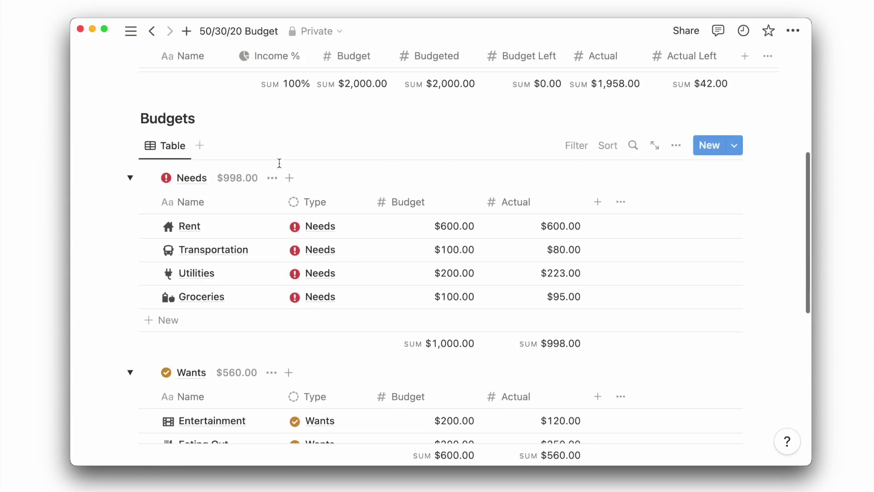
{"action": "left_click", "coordinate": [130, 178]}
{"action": "left_click", "coordinate": [131, 214]}
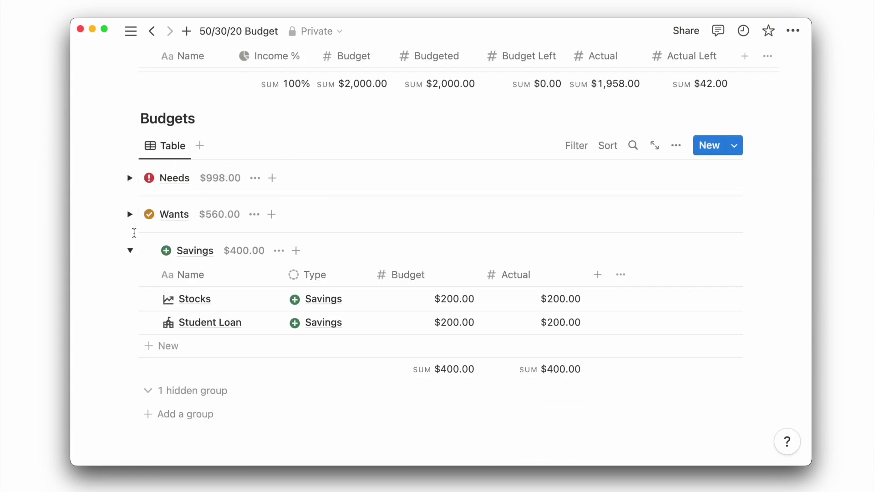
{"action": "left_click", "coordinate": [130, 248]}
{"action": "scroll", "coordinate": [163, 241], "scroll_direction": "up", "scroll_amount": 5}
{"action": "scroll", "coordinate": [162, 240], "scroll_direction": "up", "scroll_amount": 2}
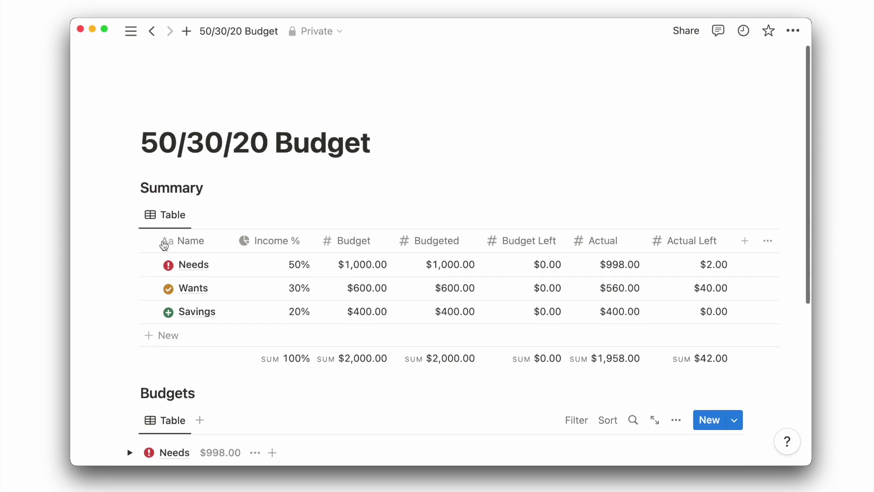